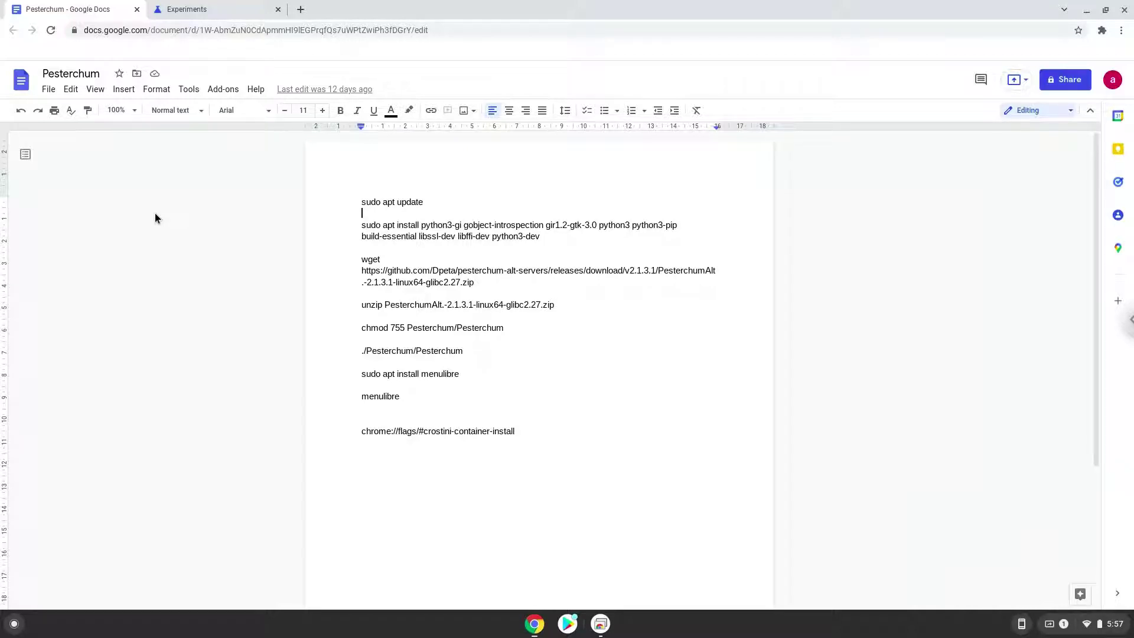
- Set Chrome's 'Debian version for new Crostini containers' experimental flag to Bullseye
{"action": "left_click", "coordinate": [210, 12]}
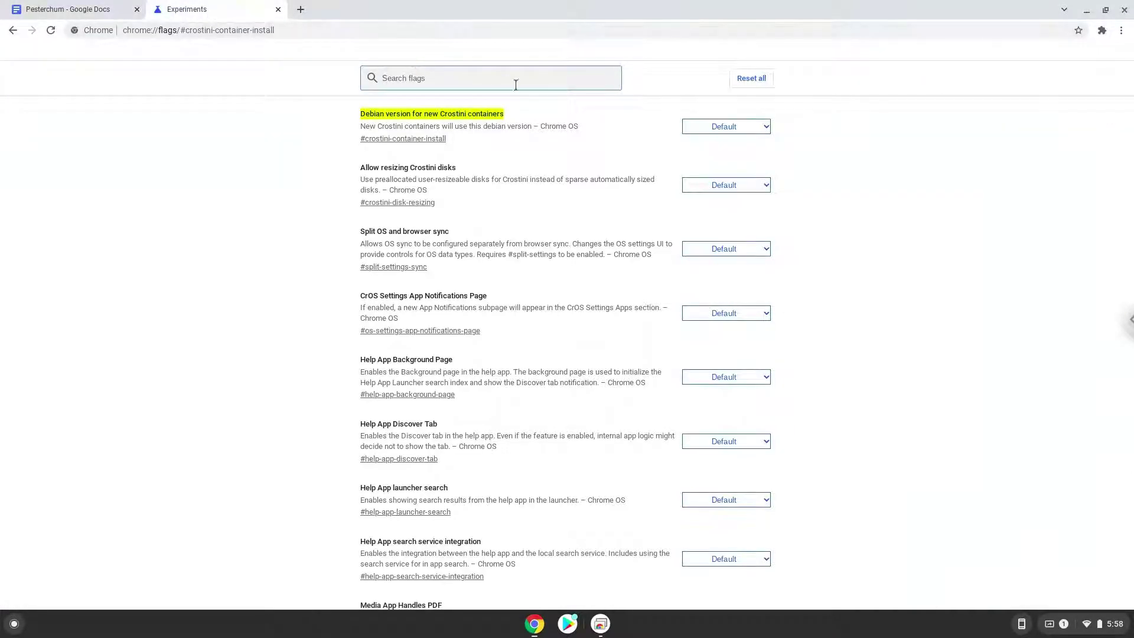
{"action": "left_click", "coordinate": [706, 126]}
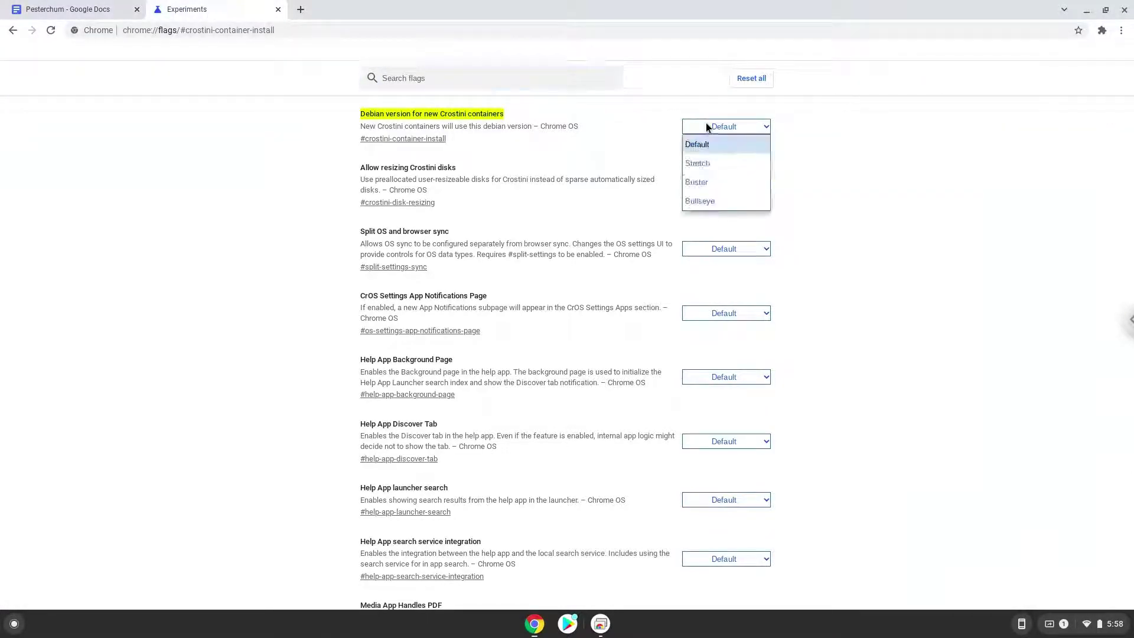
{"action": "left_click", "coordinate": [708, 201]}
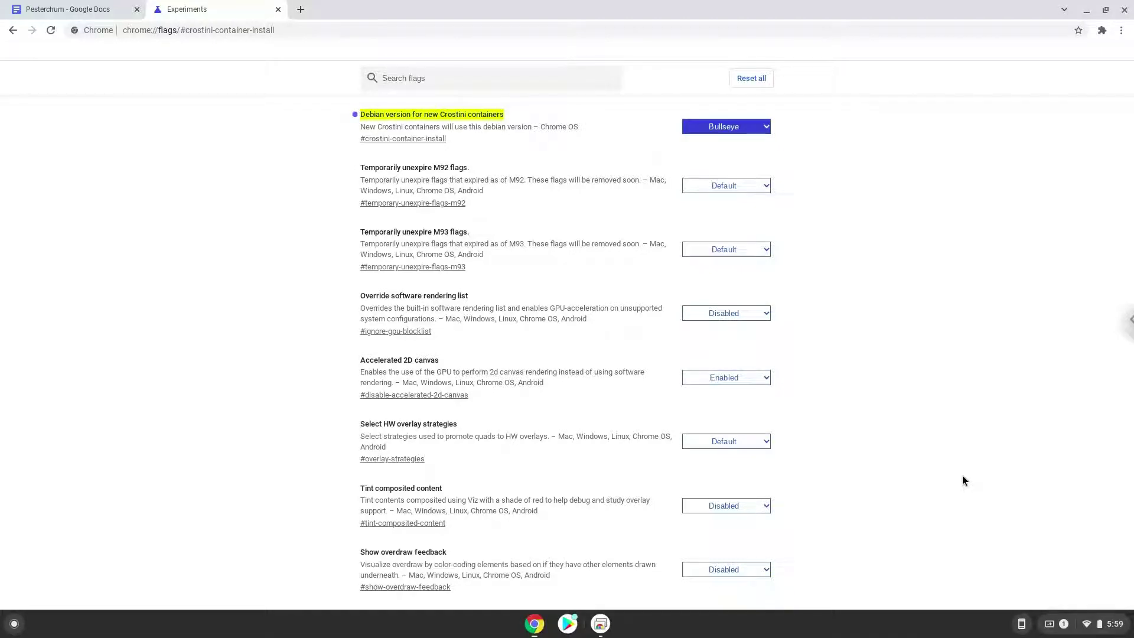
{"action": "left_click", "coordinate": [1088, 623]}
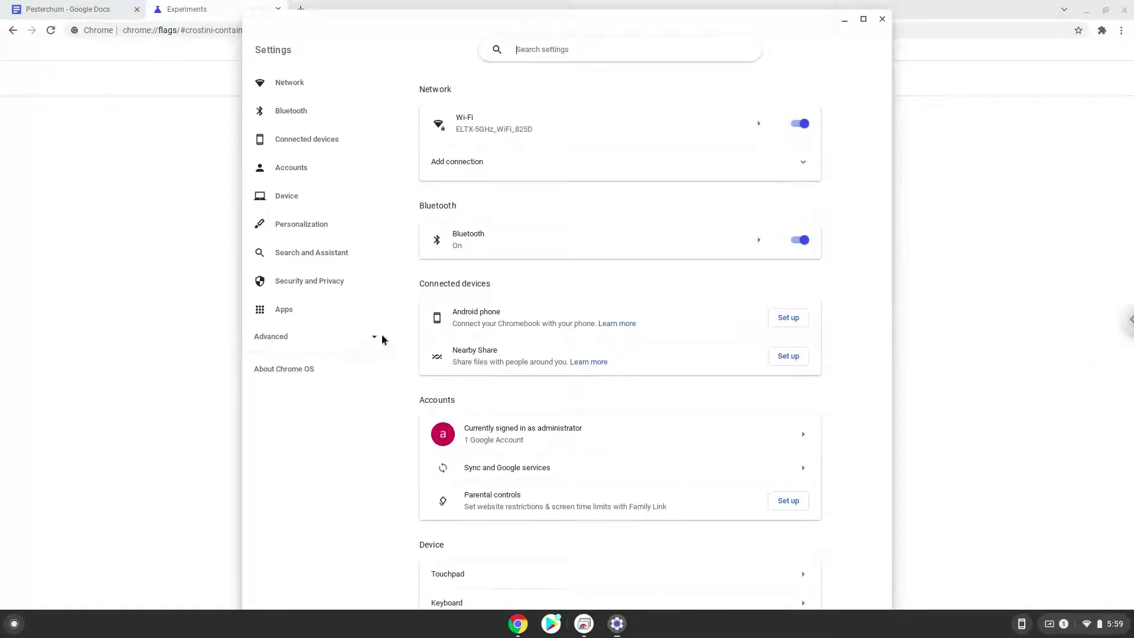
- Expand the Advanced settings categories and go to the Developers section
{"action": "left_click", "coordinate": [357, 340]}
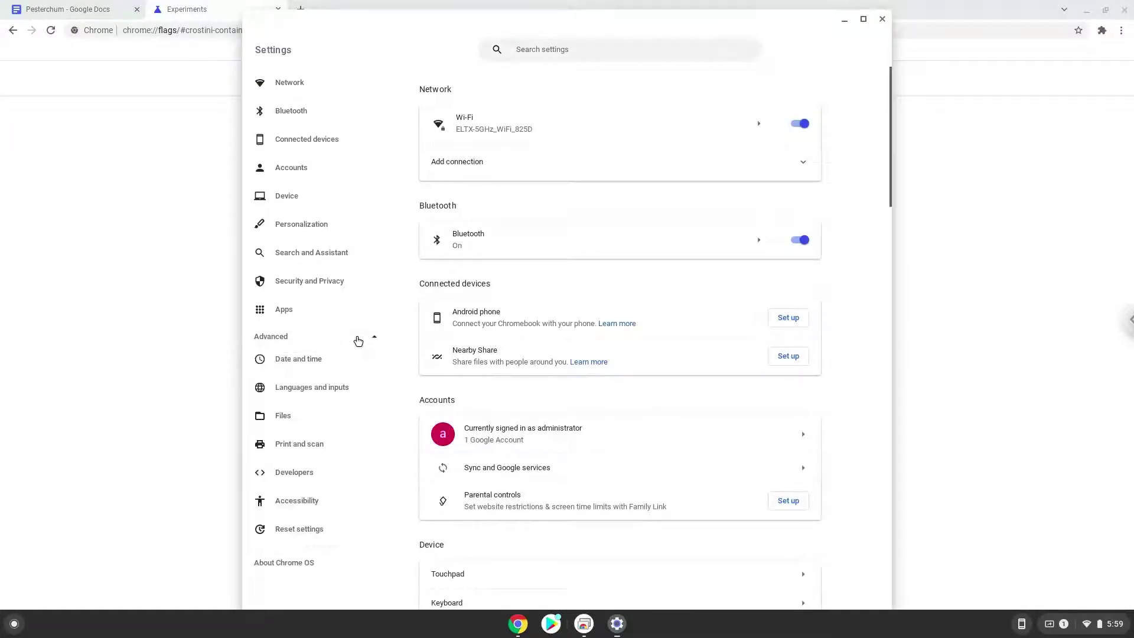
{"action": "left_click", "coordinate": [343, 480]}
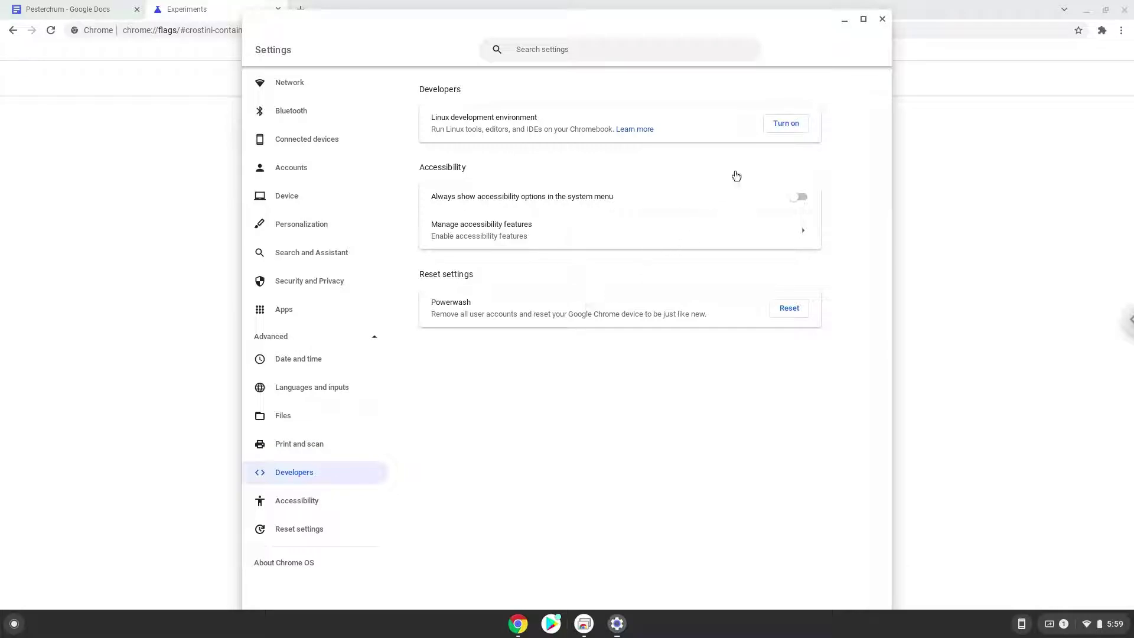
- Run the Linux development environment setup through Next and Install, then close the new Terminal
{"action": "left_click", "coordinate": [771, 126]}
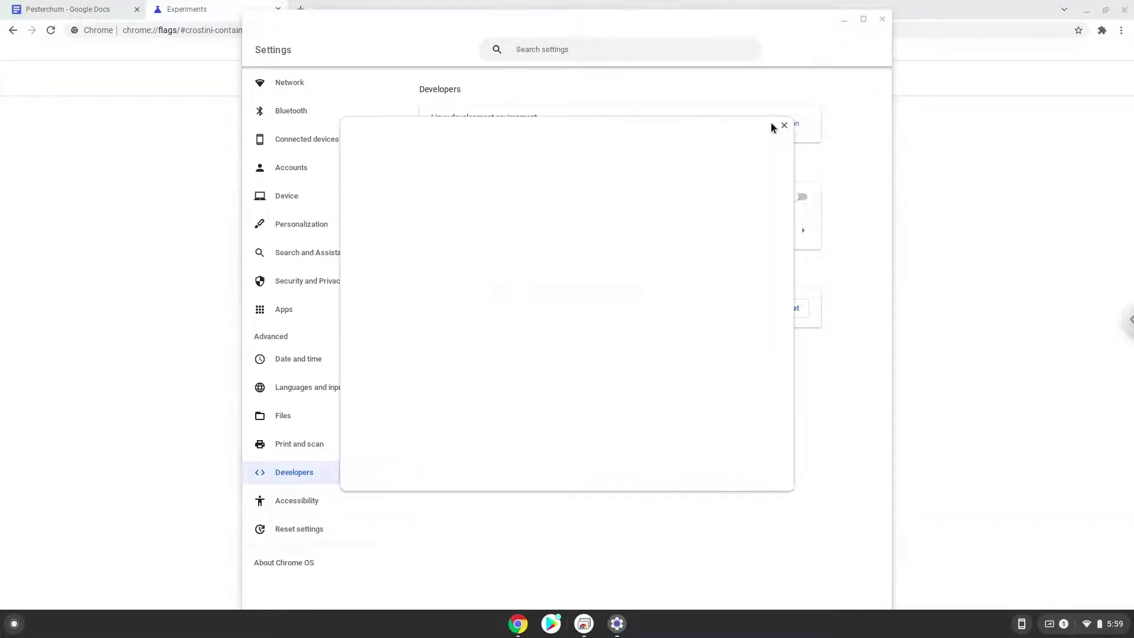
{"action": "left_click", "coordinate": [740, 463]}
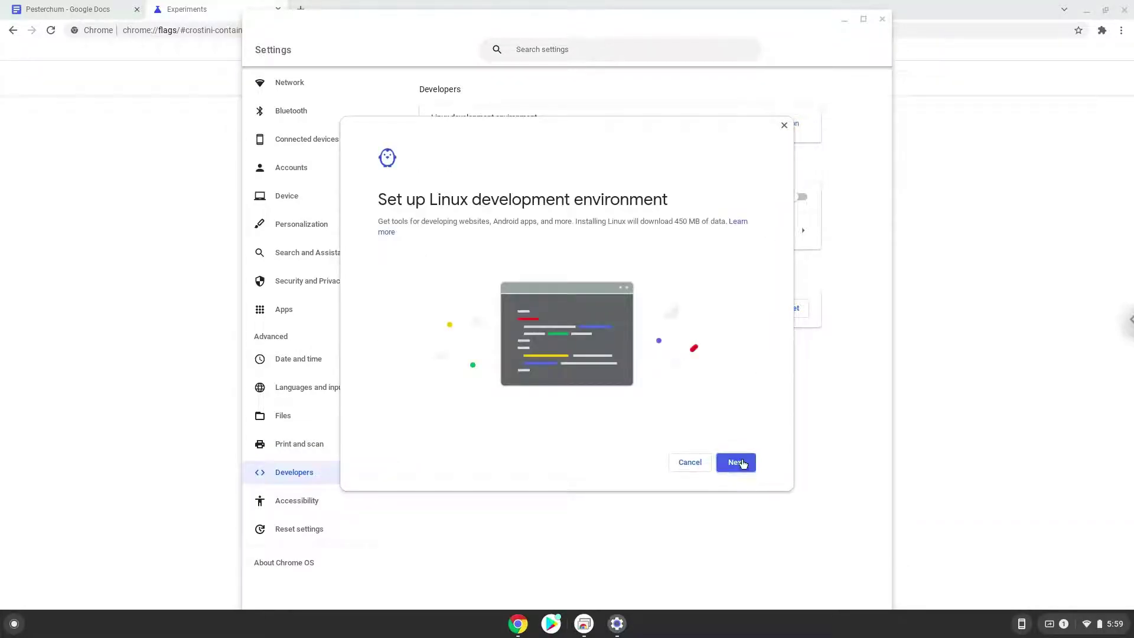
{"action": "left_click", "coordinate": [739, 462]}
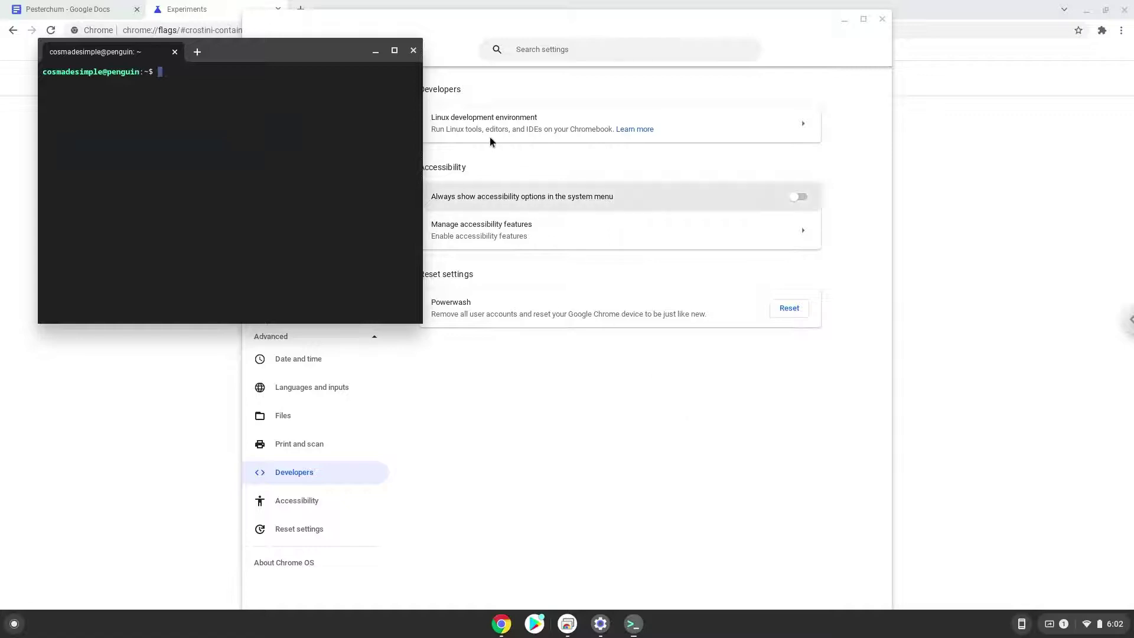
{"action": "left_click", "coordinate": [411, 51]}
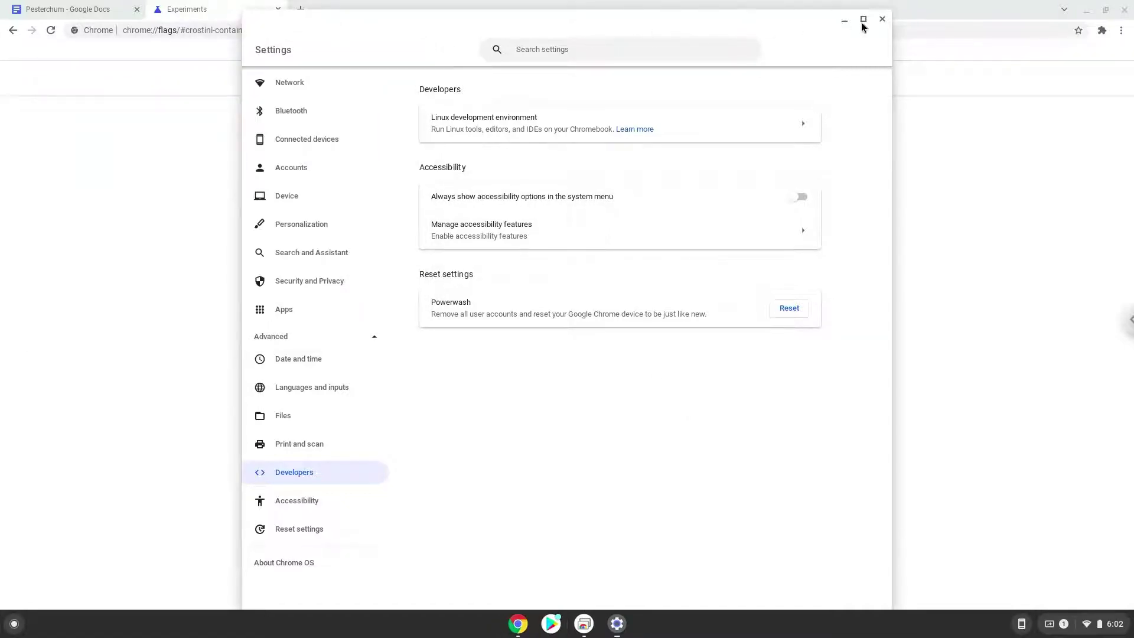
- Close Settings and copy the 'sudo apt update' line from the Google Docs notes
{"action": "left_click", "coordinate": [882, 20]}
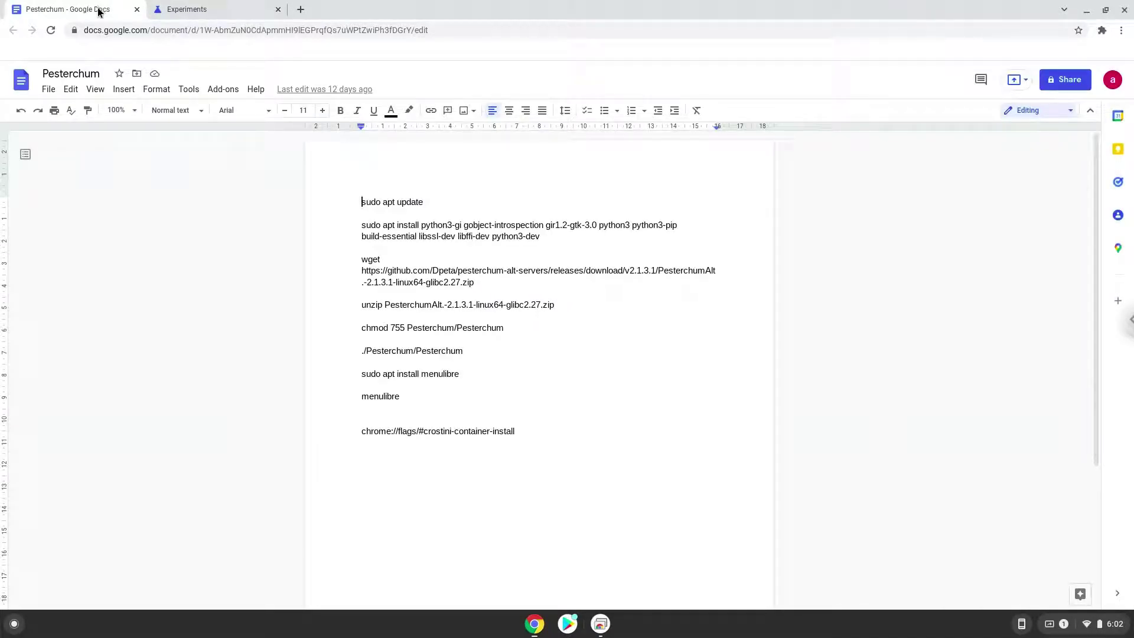
{"action": "triple_click", "coordinate": [389, 204]}
{"action": "right_click", "coordinate": [390, 204]}
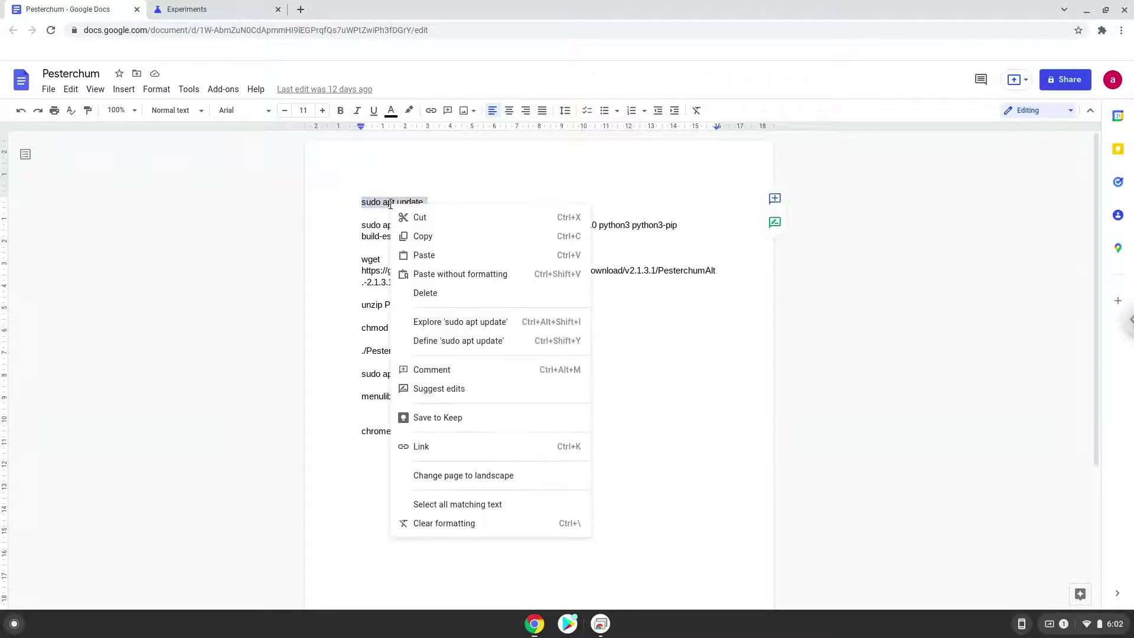
{"action": "left_click", "coordinate": [415, 236]}
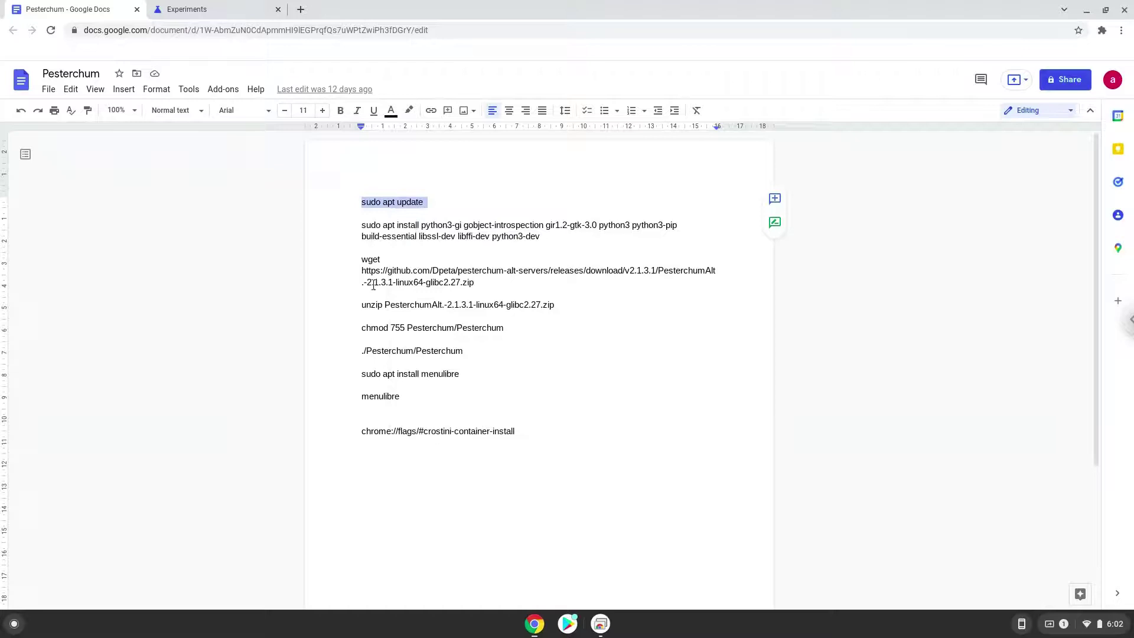
{"action": "left_click", "coordinate": [15, 624]}
{"action": "type", "text": "t"}
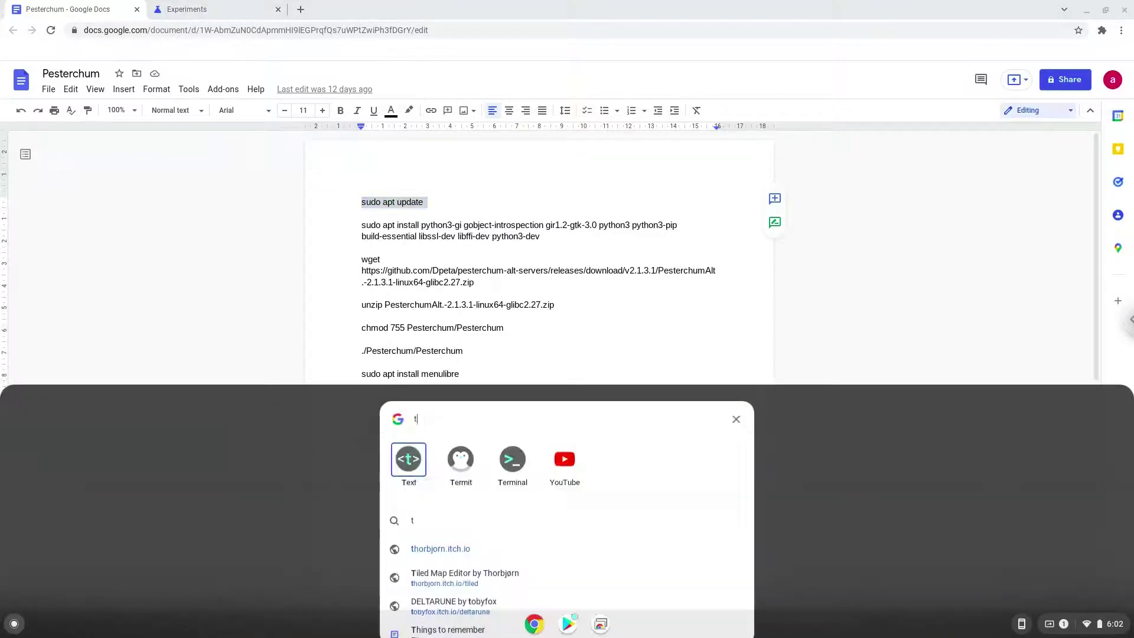
{"action": "type", "text": "er"}
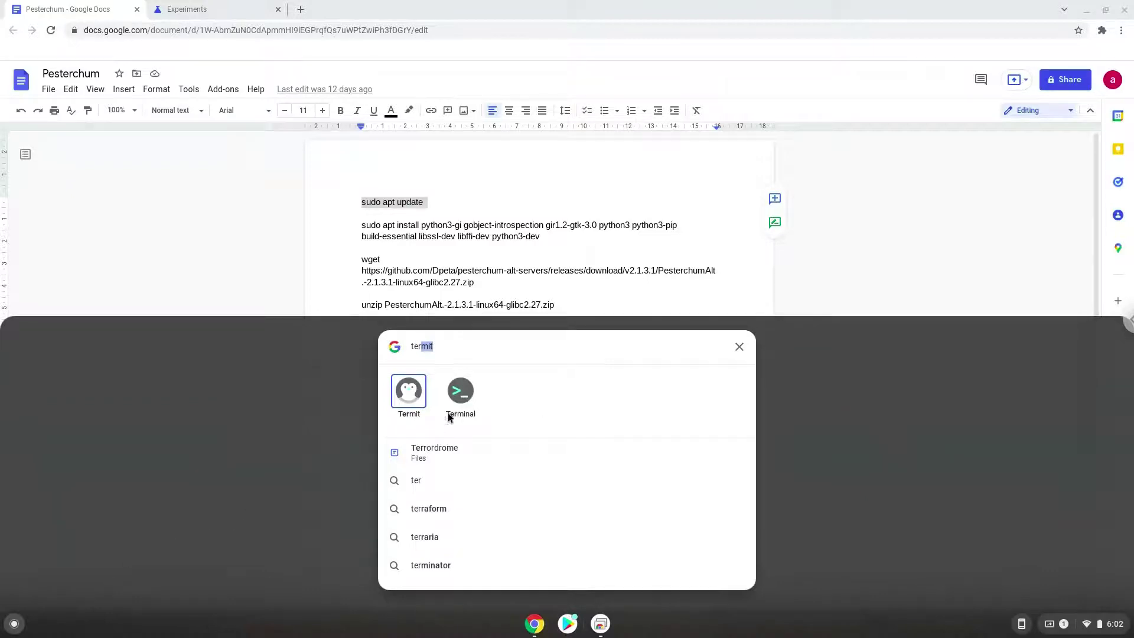
- Launch the Linux Terminal from the launcher search results
{"action": "left_click", "coordinate": [460, 396]}
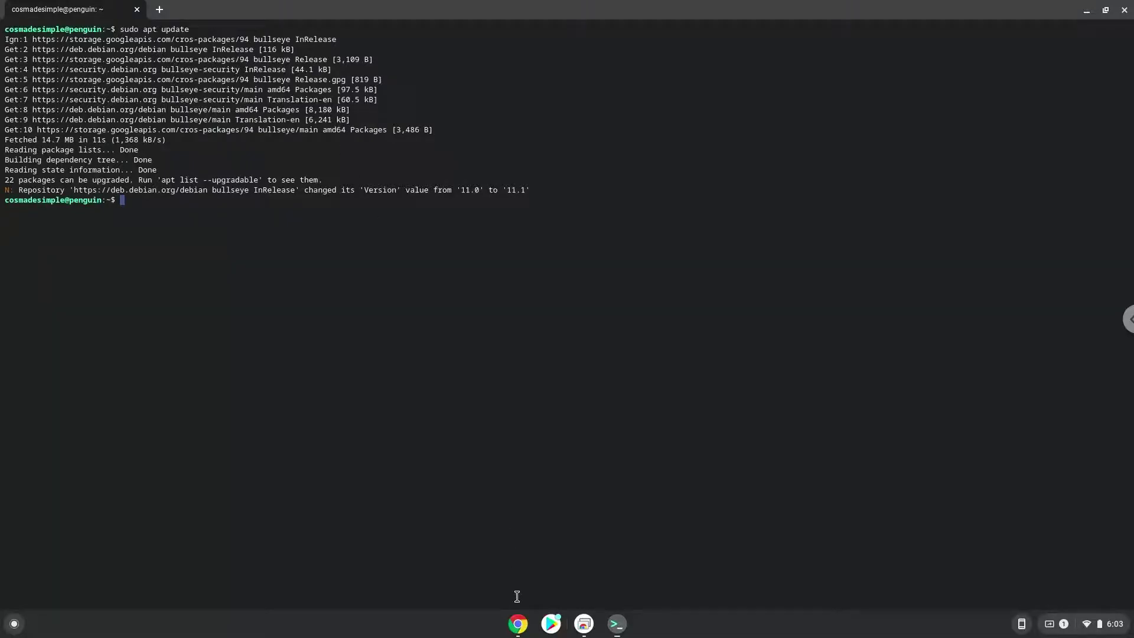
- Copy the 'sudo apt install python3-gi…' command from the doc, run it in Terminal, and confirm
{"action": "left_click", "coordinate": [518, 624]}
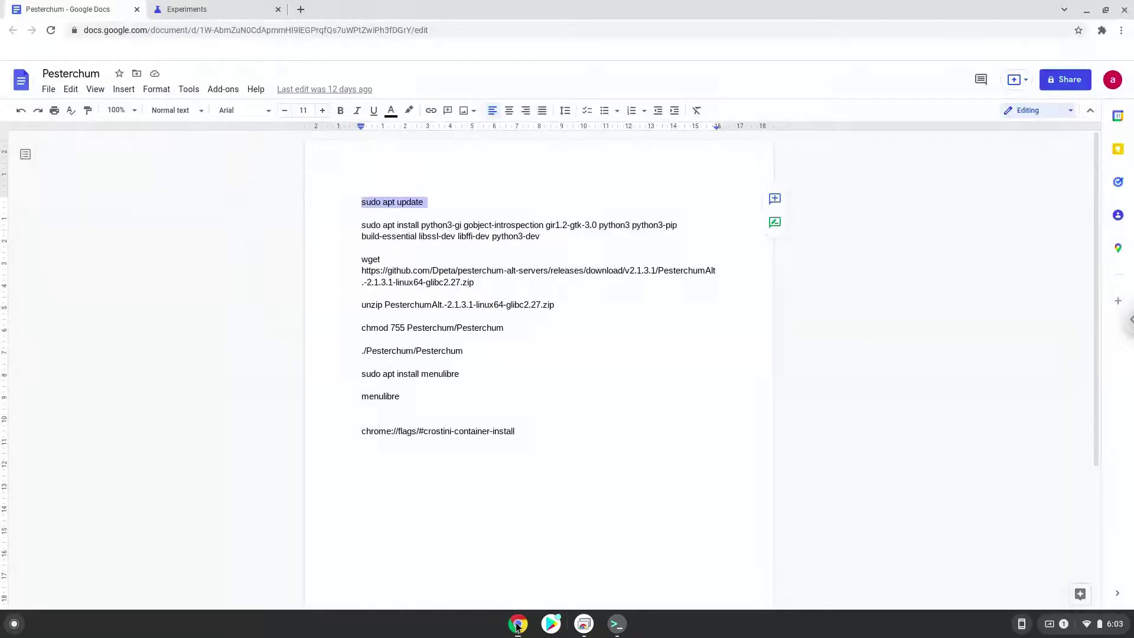
{"action": "triple_click", "coordinate": [383, 227]}
{"action": "right_click", "coordinate": [383, 225]}
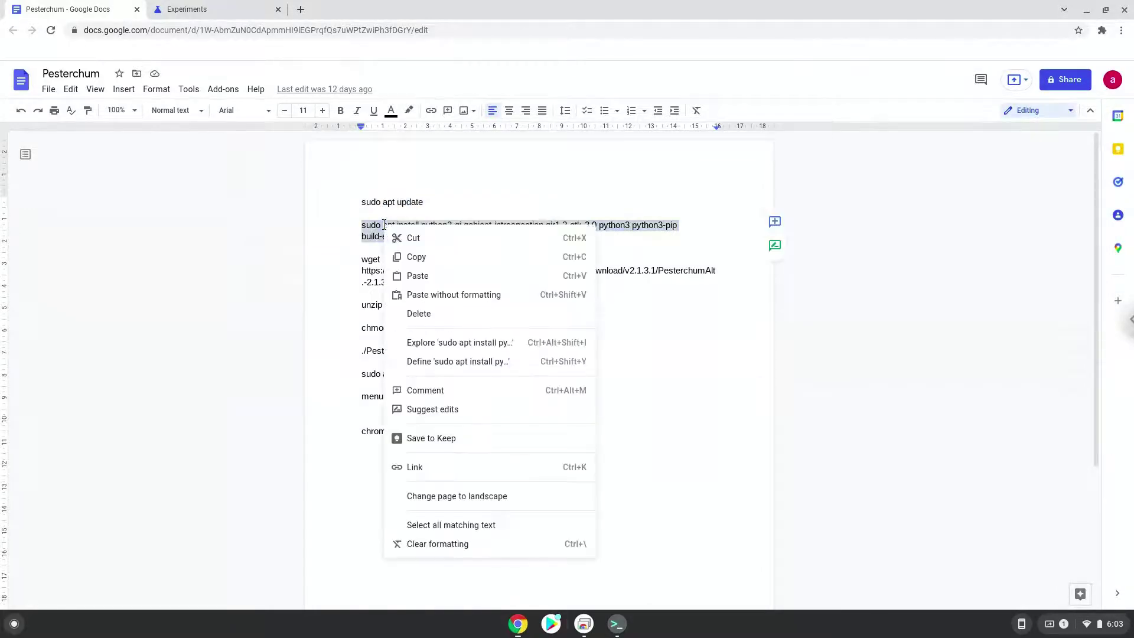
{"action": "left_click", "coordinate": [403, 255]}
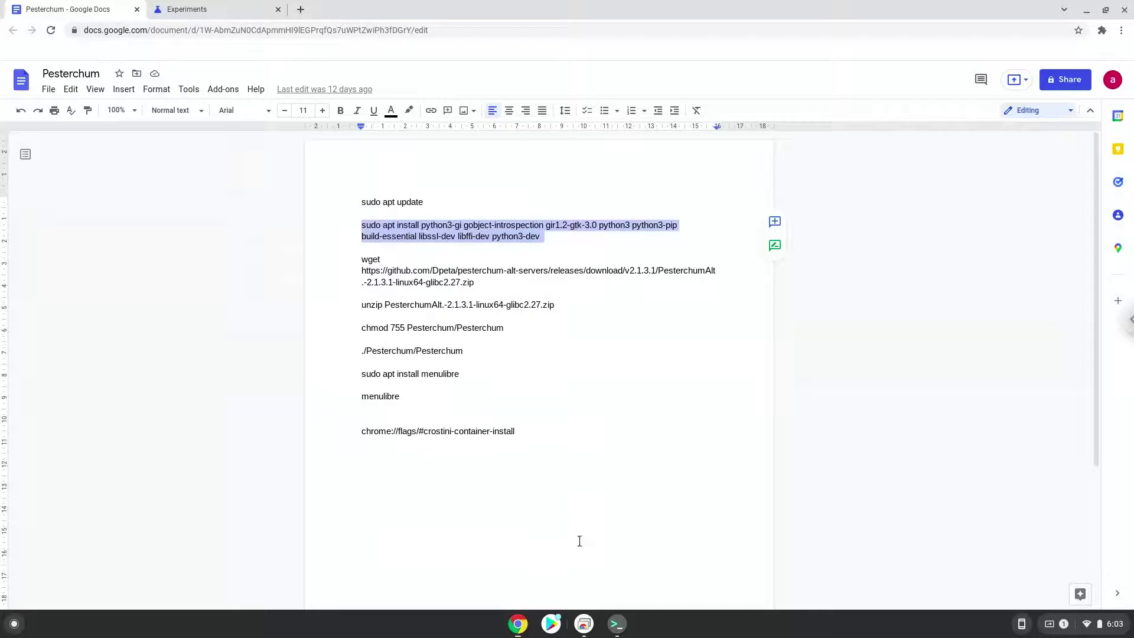
{"action": "left_click", "coordinate": [618, 625]}
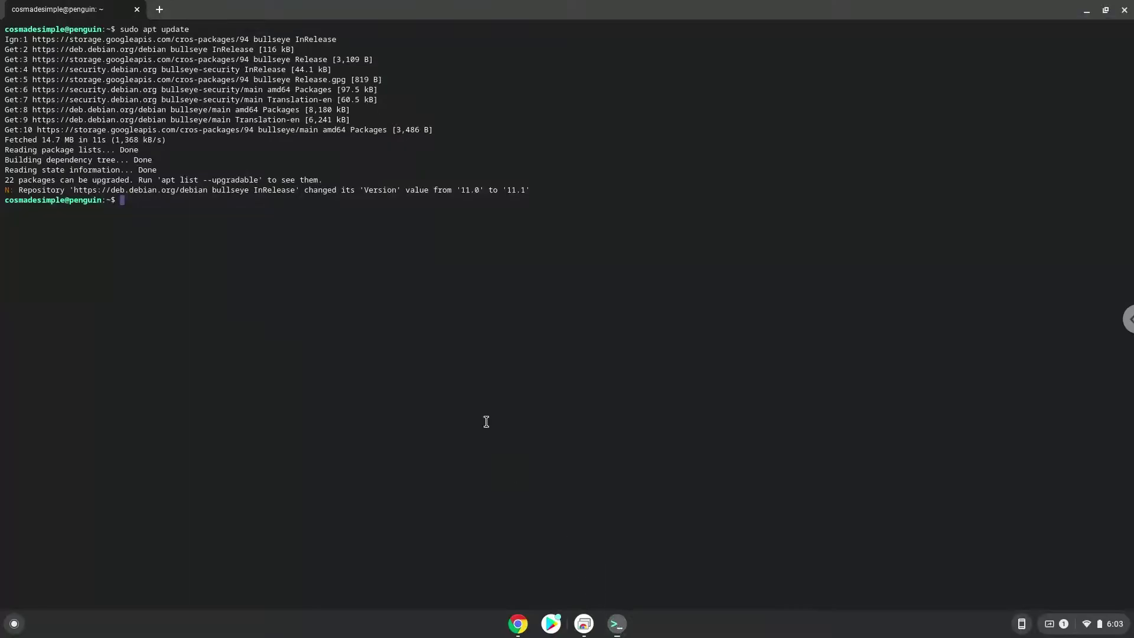
{"action": "key", "text": "ctrl+shift+v"}
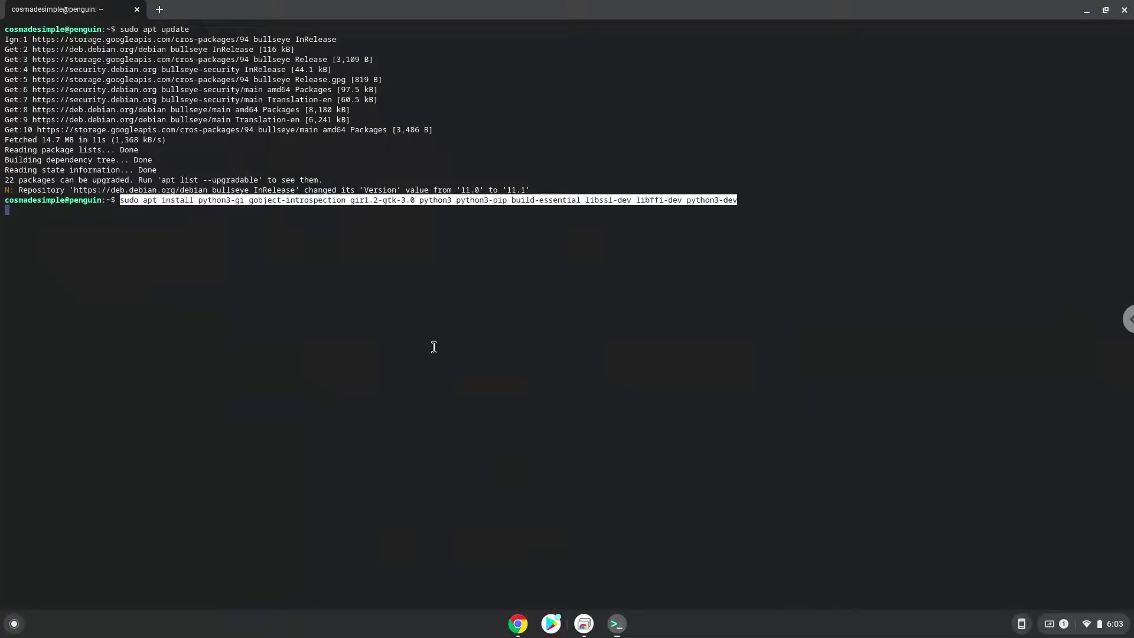
{"action": "key", "text": "Return"}
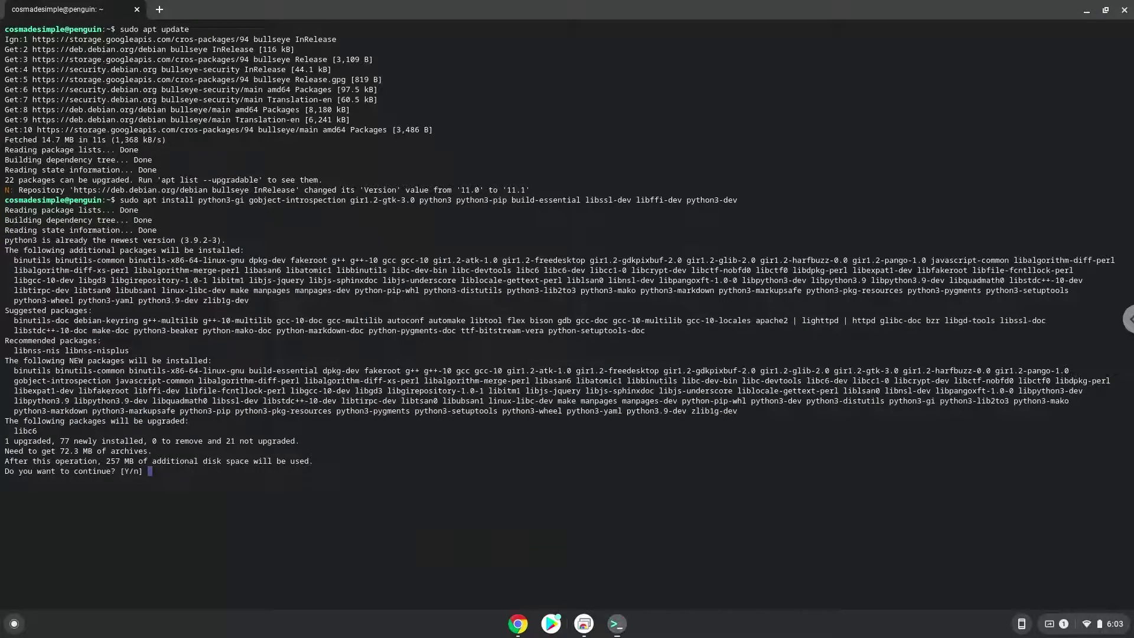
{"action": "key", "text": "Return"}
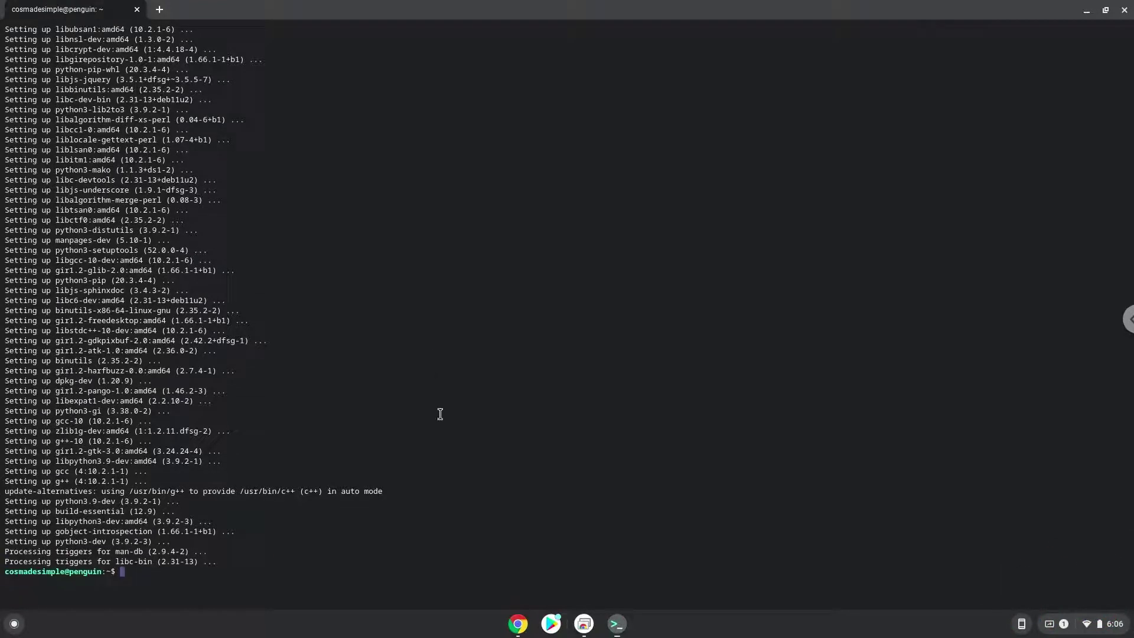
- Run the doc's wget command in Terminal to download PesterchumAlt-2.1.3.1-linux64-glibc2.27.zip
{"action": "left_click", "coordinate": [514, 625]}
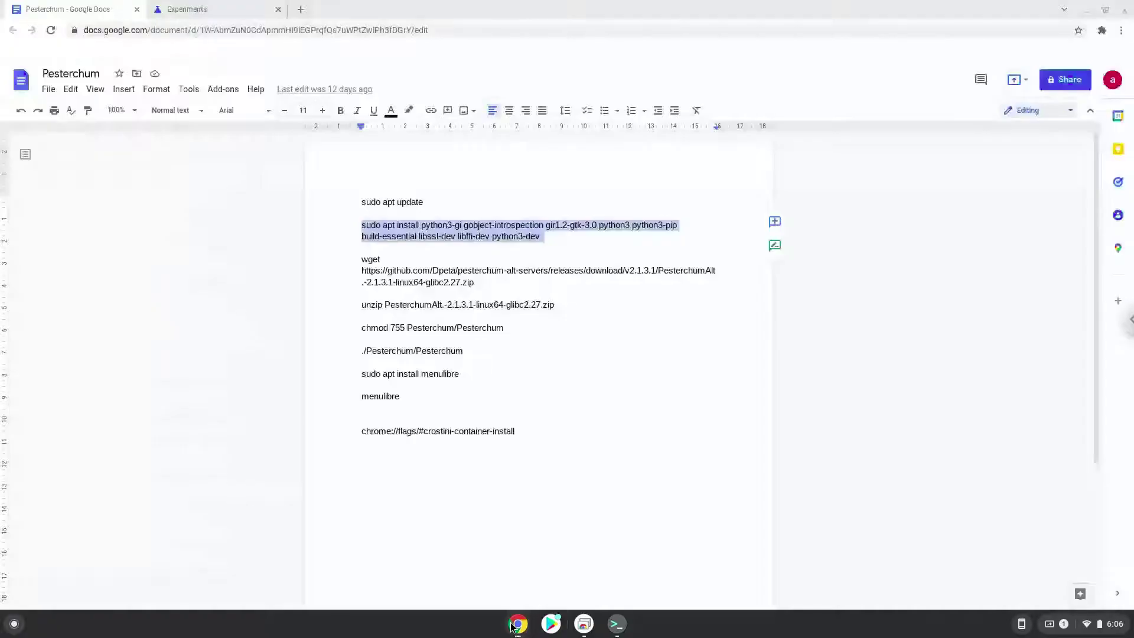
{"action": "triple_click", "coordinate": [445, 270]}
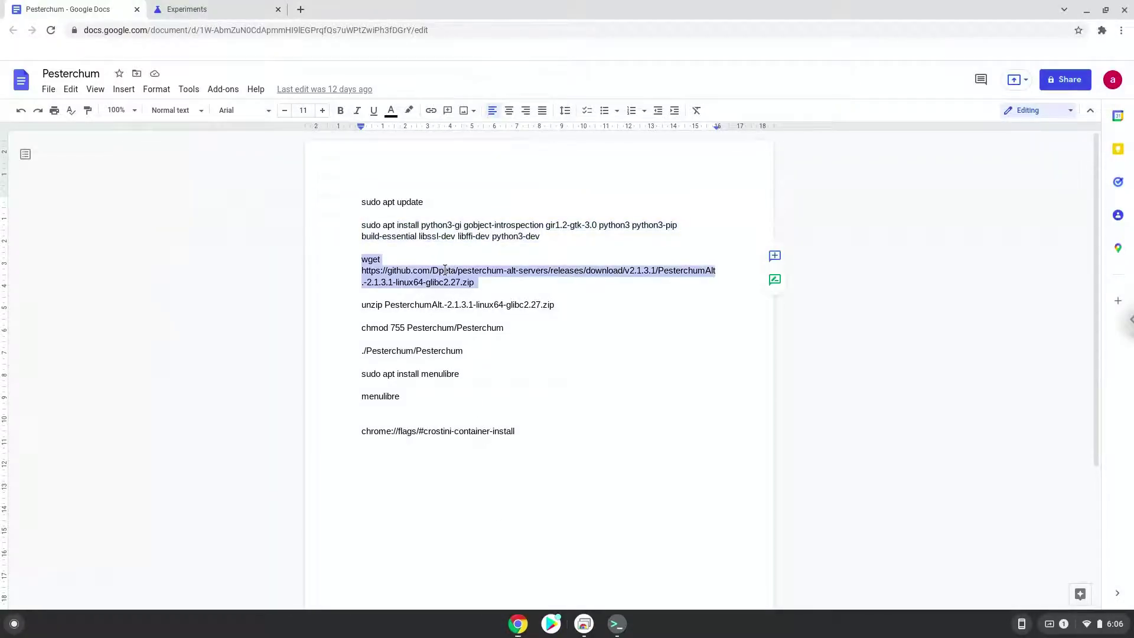
{"action": "right_click", "coordinate": [446, 271]}
{"action": "left_click", "coordinate": [467, 302]}
{"action": "left_click", "coordinate": [616, 627]}
{"action": "key", "text": "ctrl+shift+v"}
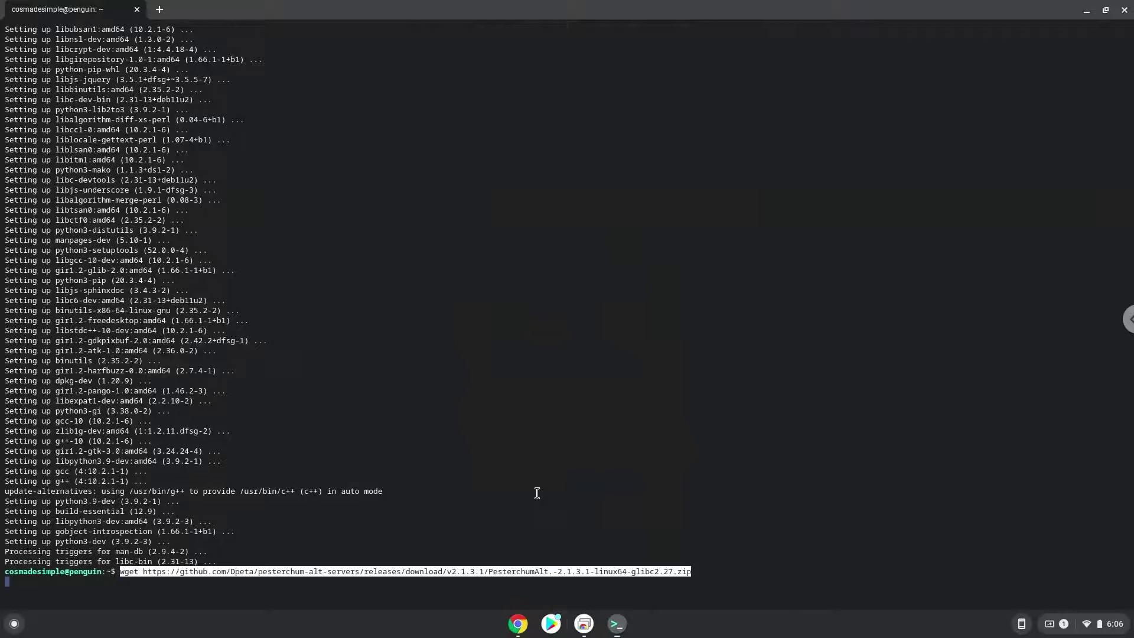
{"action": "key", "text": "Return"}
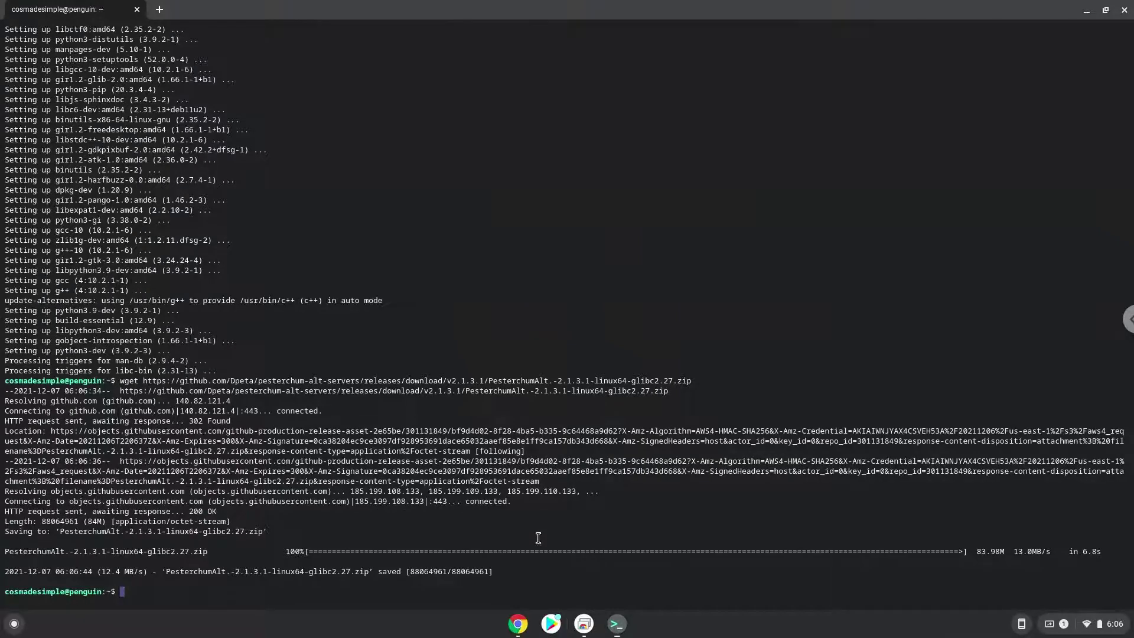
- Copy the unzip command from the doc and run it in Terminal to extract Pesterchum
{"action": "left_click", "coordinate": [517, 623]}
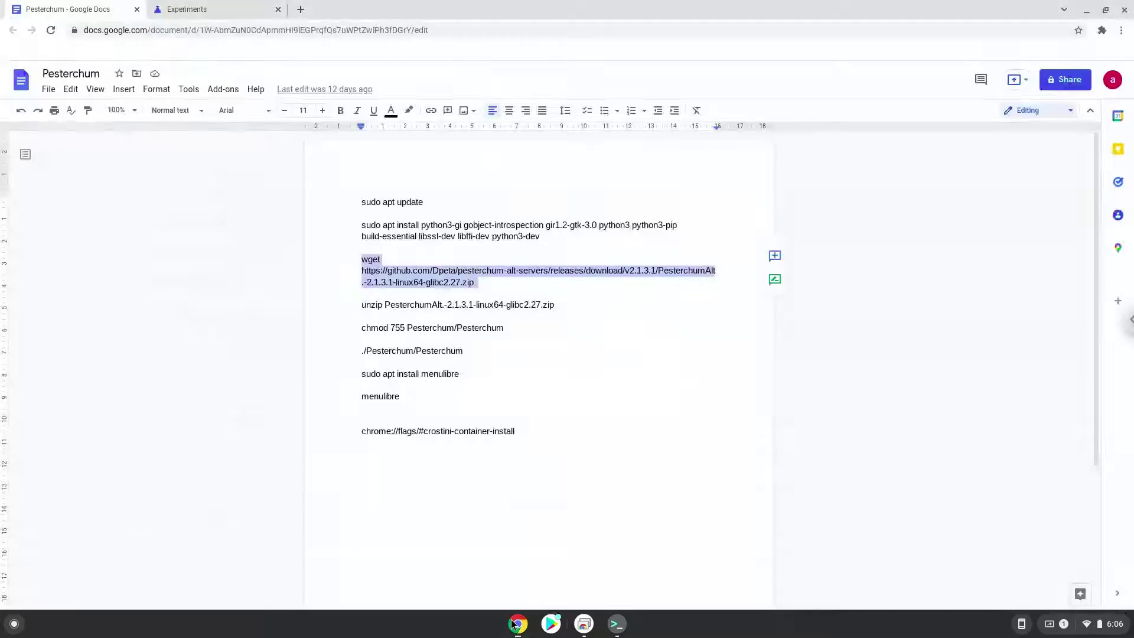
{"action": "triple_click", "coordinate": [425, 306]}
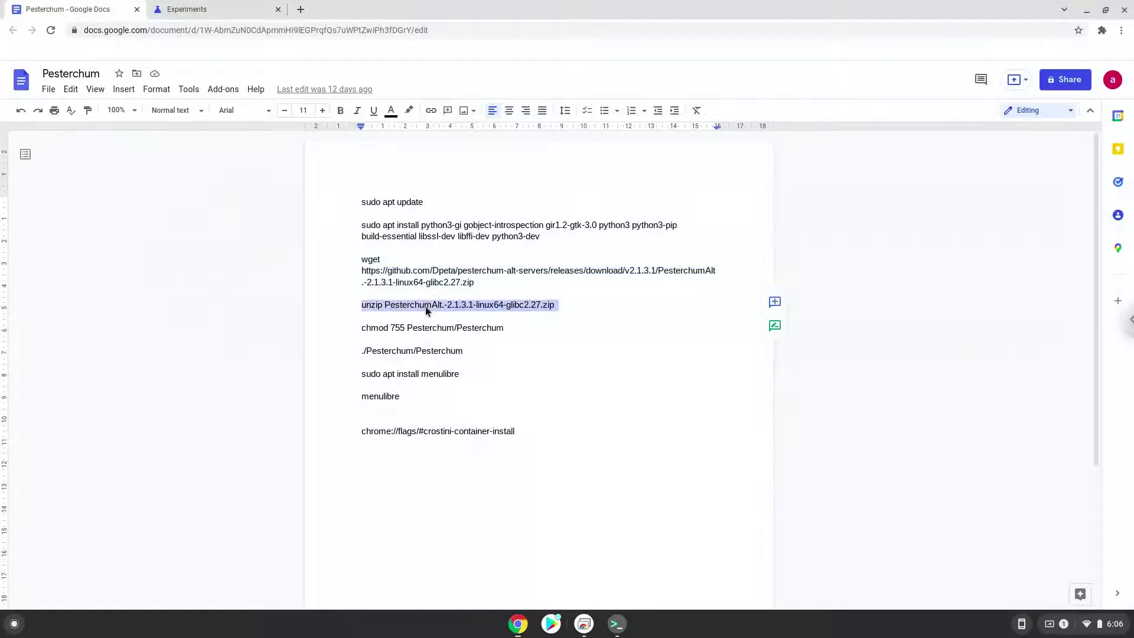
{"action": "right_click", "coordinate": [425, 307]}
{"action": "left_click", "coordinate": [441, 308]}
{"action": "left_click", "coordinate": [610, 627]}
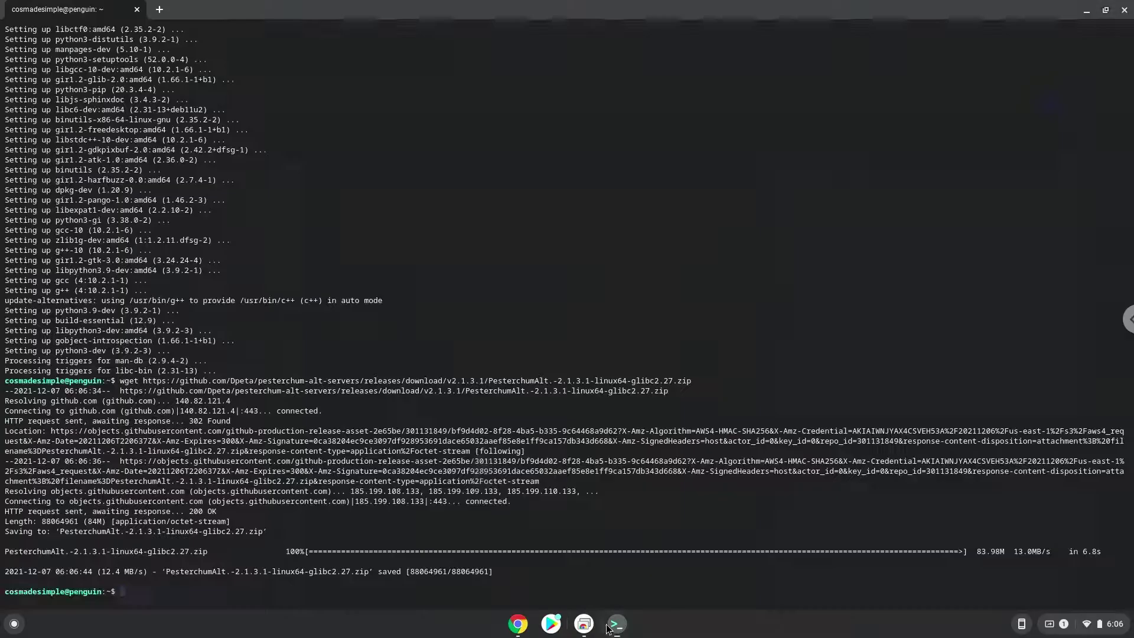
{"action": "key", "text": "ctrl+shift+v"}
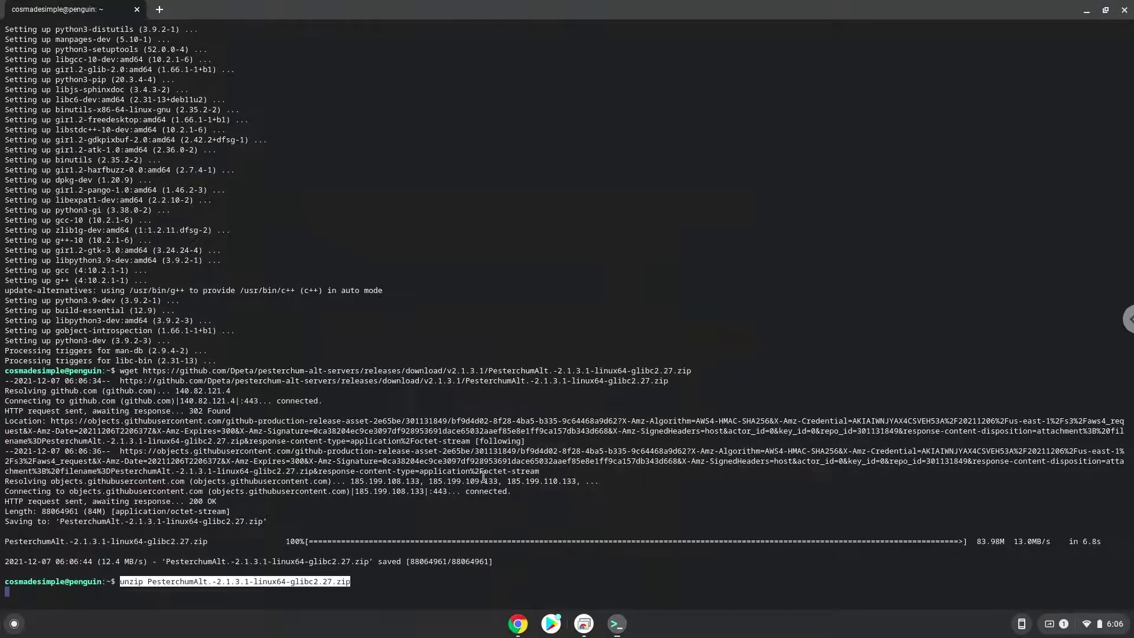
{"action": "key", "text": "Return"}
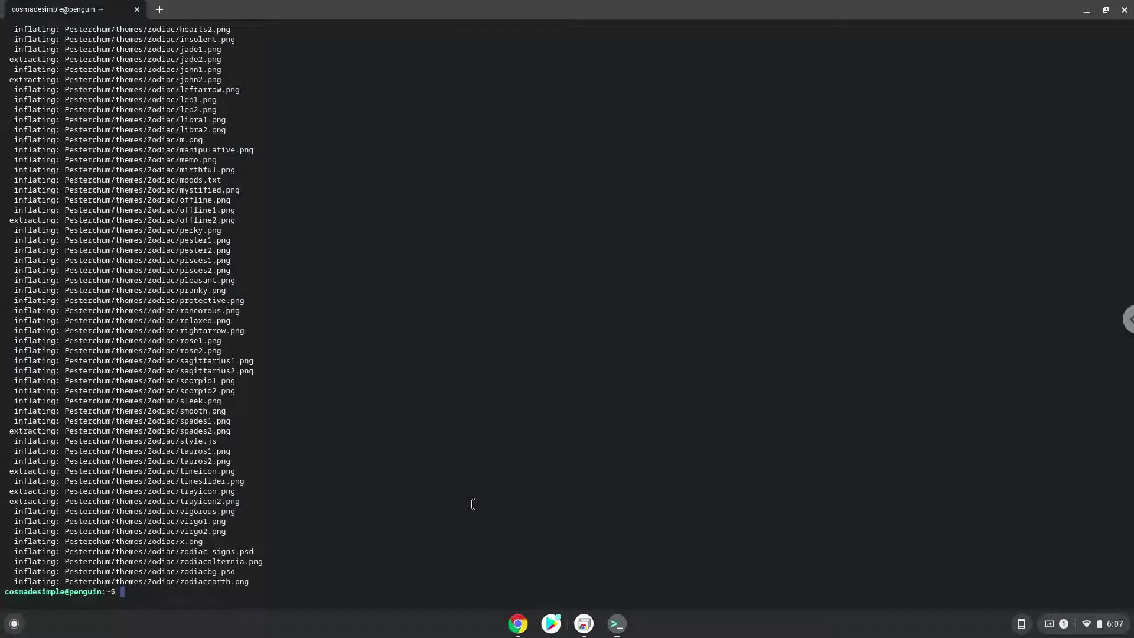
- Copy 'chmod 755 Pesterchum/Pesterchum' from the doc and run it in Terminal
{"action": "left_click", "coordinate": [518, 624]}
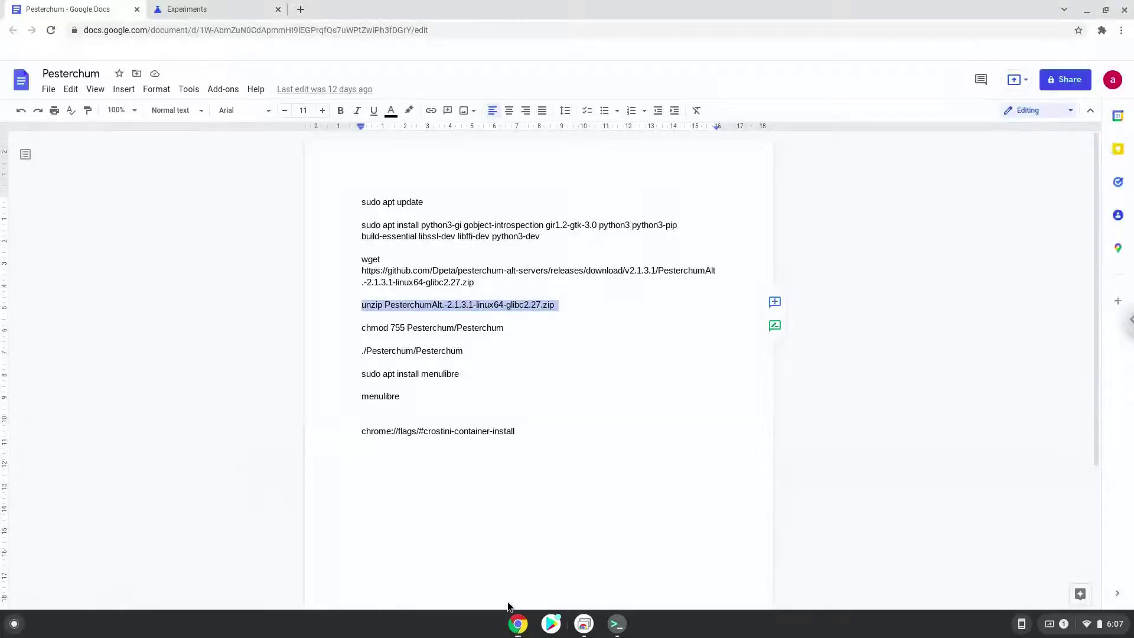
{"action": "double_click", "coordinate": [424, 328]}
{"action": "triple_click", "coordinate": [424, 328]}
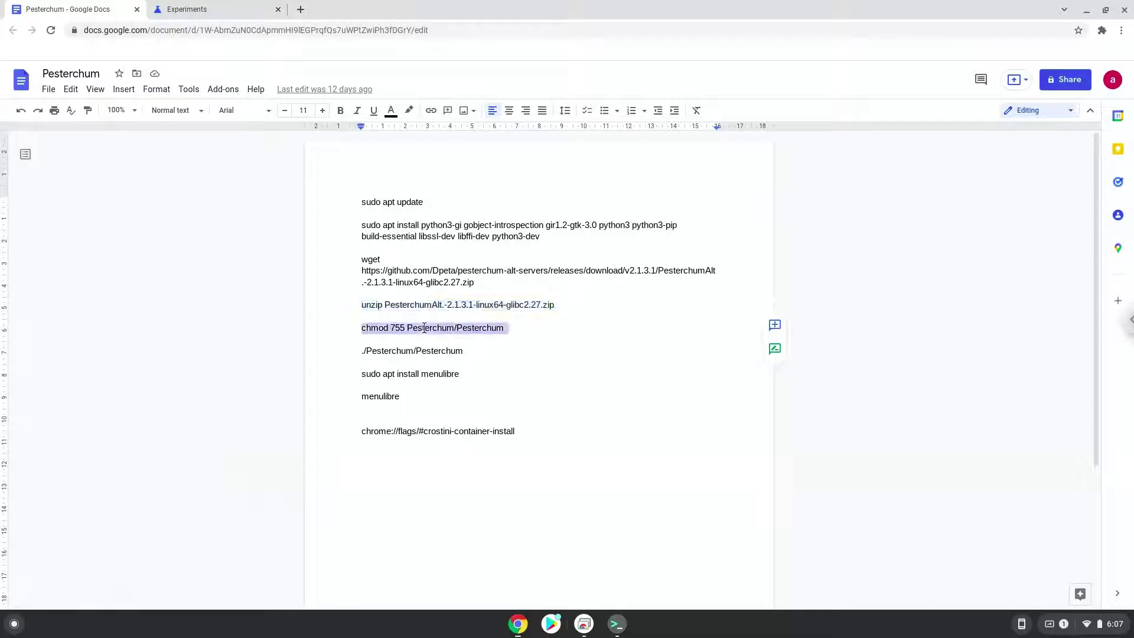
{"action": "right_click", "coordinate": [424, 327]}
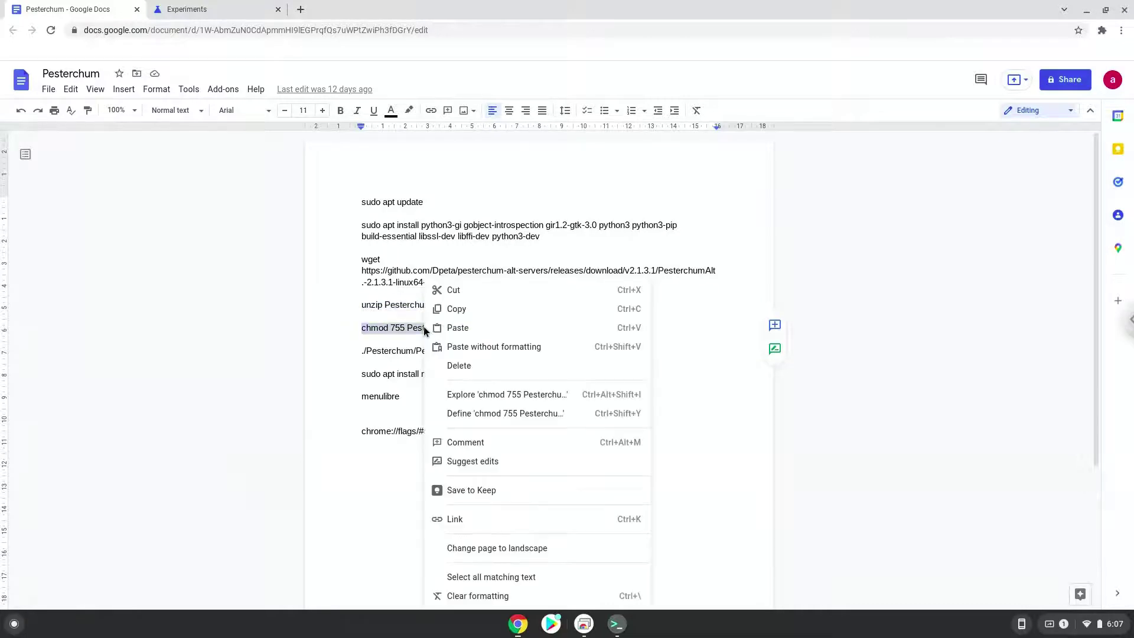
{"action": "left_click", "coordinate": [456, 310]}
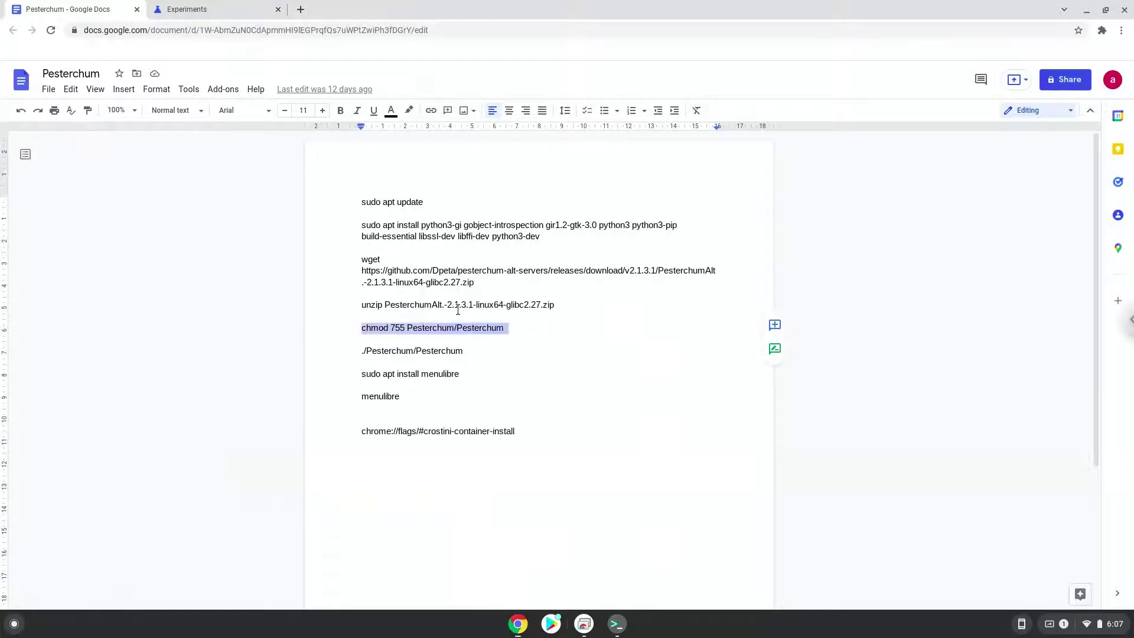
{"action": "left_click", "coordinate": [617, 624]}
{"action": "key", "text": "ctrl+shift+v"}
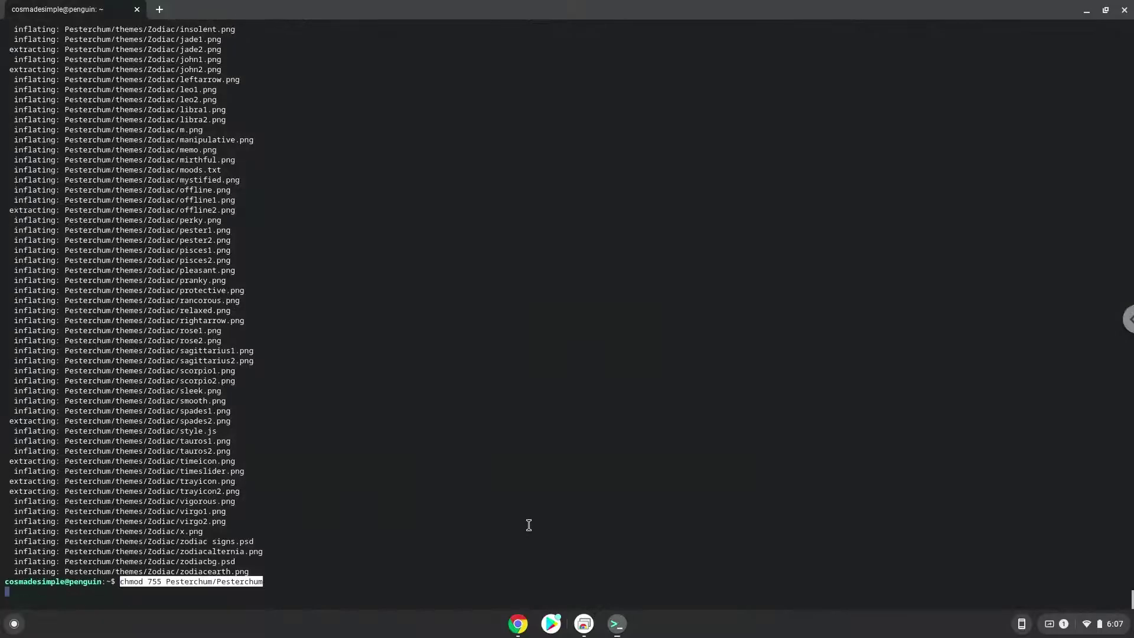
{"action": "key", "text": "Return"}
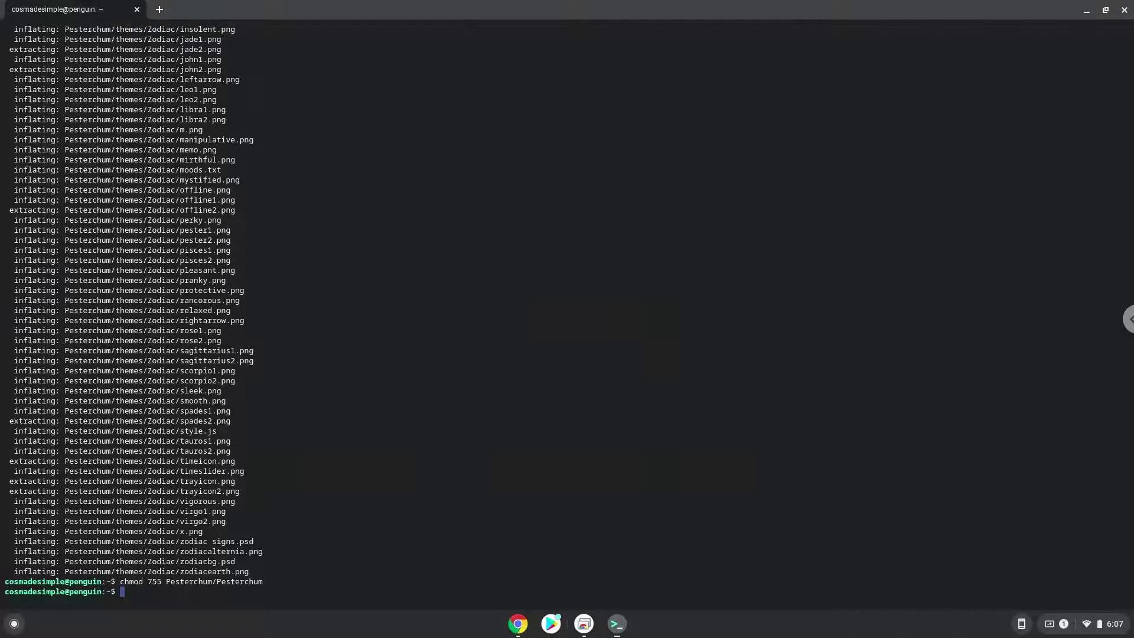
- Copy './Pesterchum/Pesterchum' from the doc and run it in Terminal
{"action": "left_click", "coordinate": [517, 624]}
{"action": "left_click", "coordinate": [431, 351]}
{"action": "triple_click", "coordinate": [431, 350]}
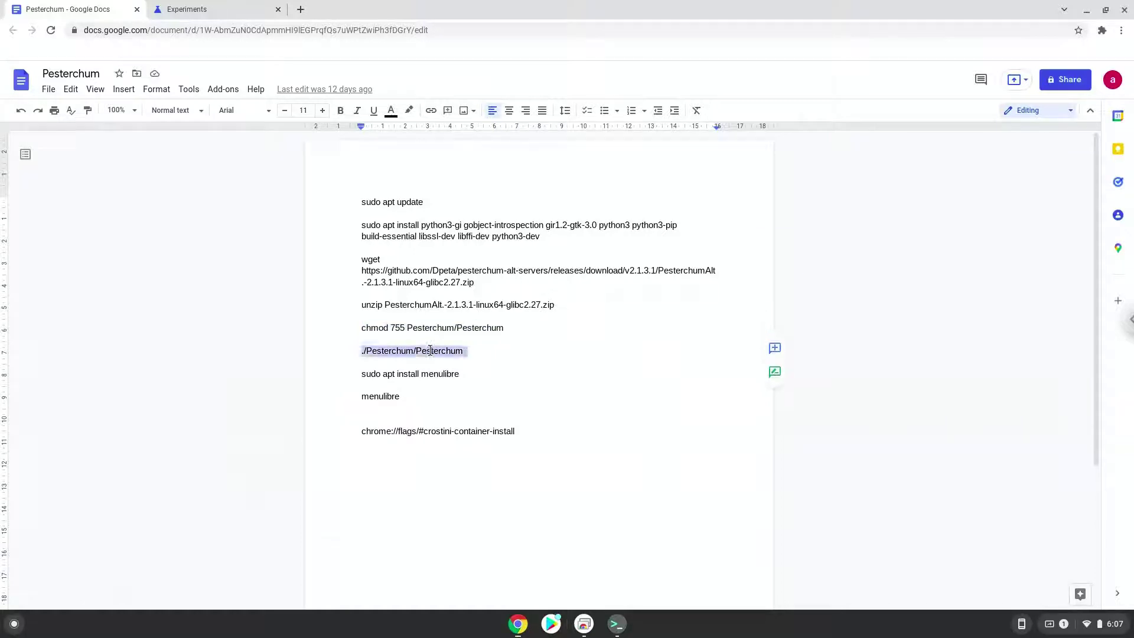
{"action": "right_click", "coordinate": [431, 351]}
{"action": "left_click", "coordinate": [461, 310]}
{"action": "left_click", "coordinate": [616, 623]}
{"action": "right_click", "coordinate": [524, 525]}
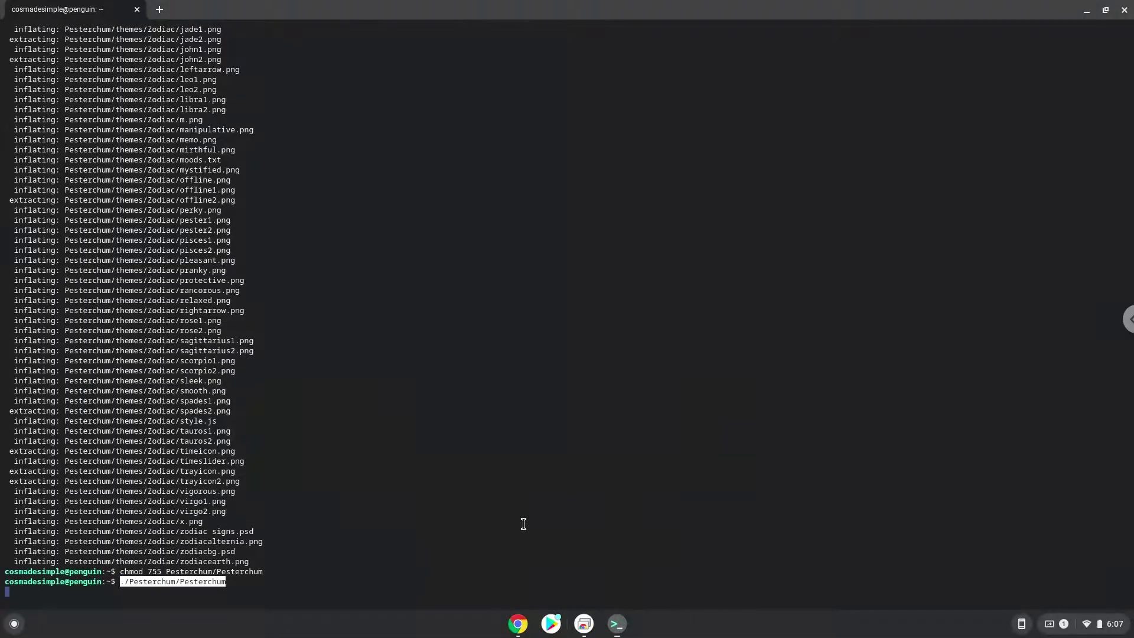
{"action": "key", "text": "Return"}
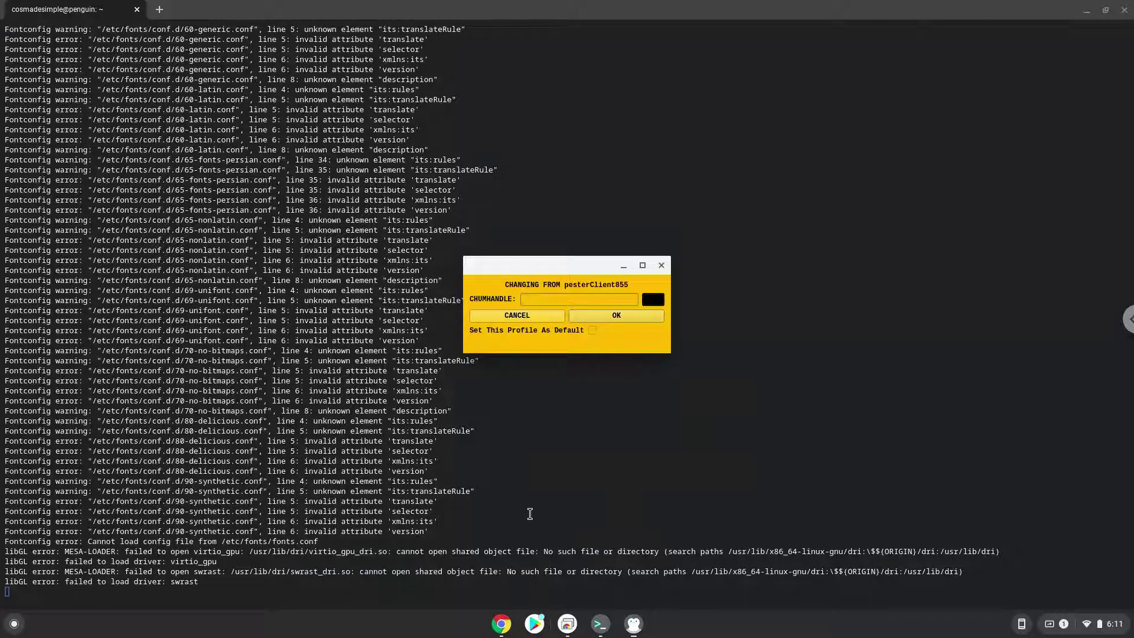
- Maximize and restore the chumhandle dialog, then accept the default profile
{"action": "left_click", "coordinate": [642, 268]}
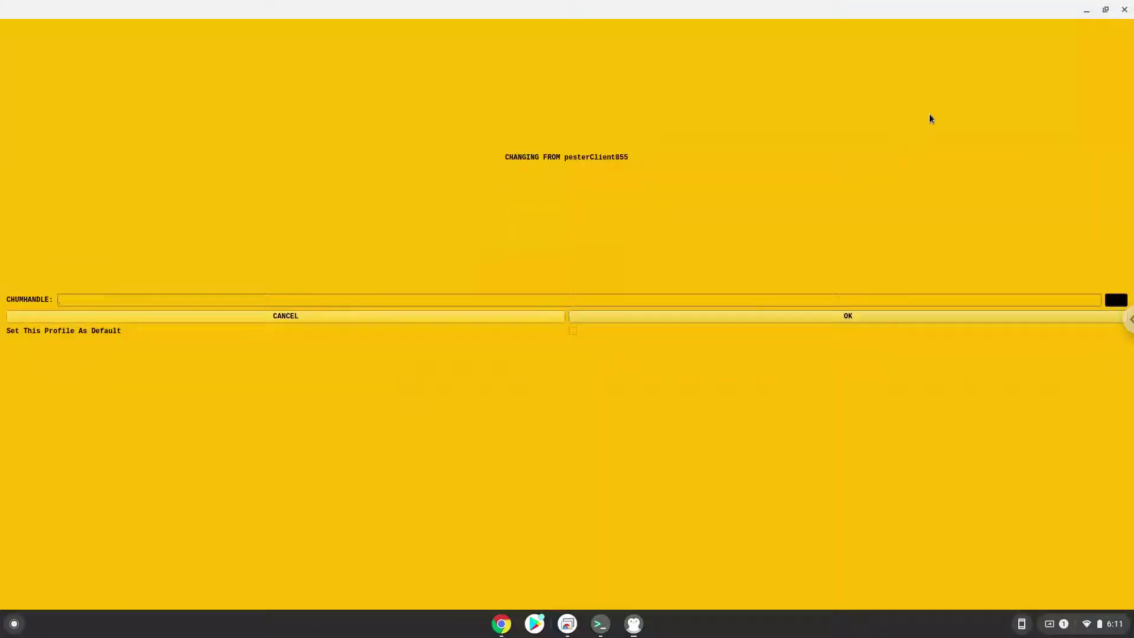
{"action": "left_click", "coordinate": [1104, 10]}
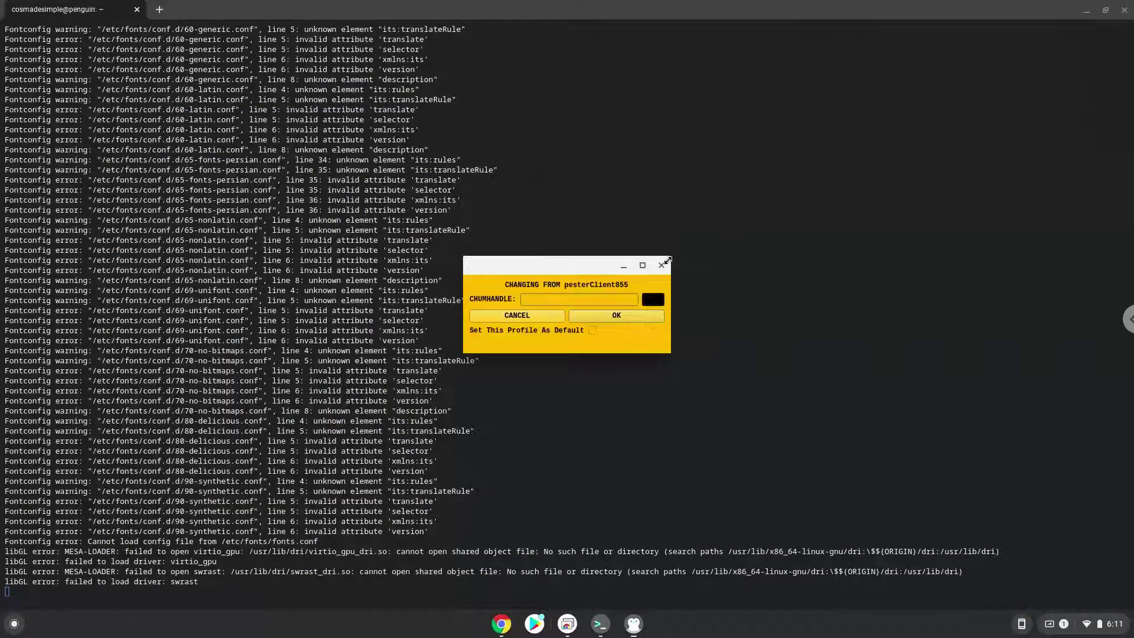
{"action": "left_click", "coordinate": [660, 265]}
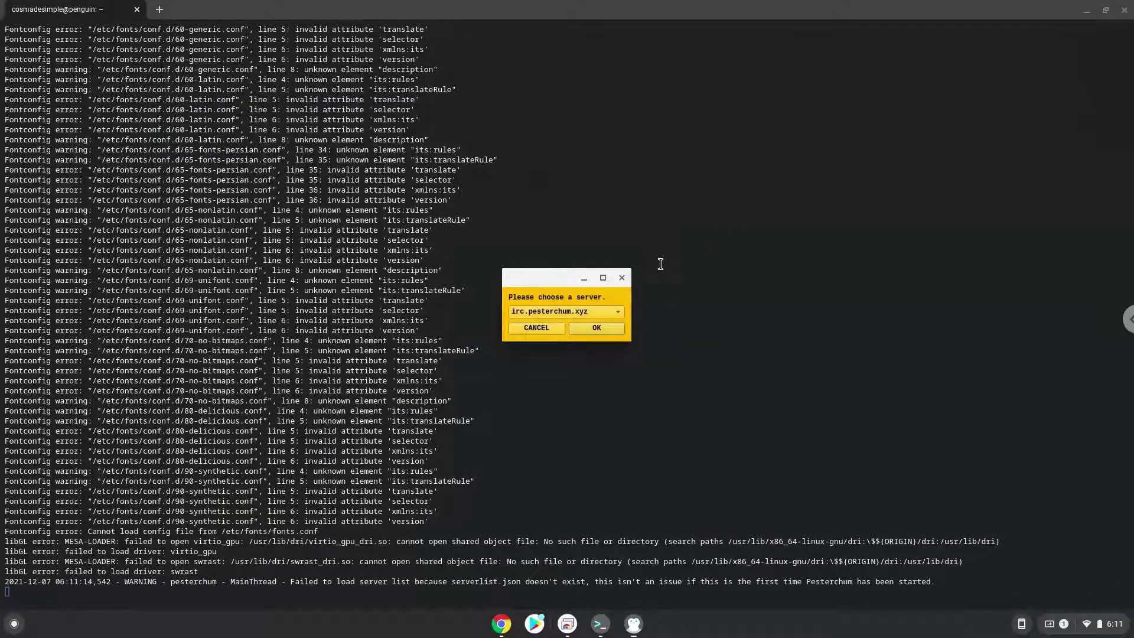
- Choose irc.pesterchum.xyz as the server, then close the dialog to quit Pesterchum
{"action": "left_click", "coordinate": [591, 310]}
{"action": "left_click", "coordinate": [591, 310]}
{"action": "left_click", "coordinate": [620, 276]}
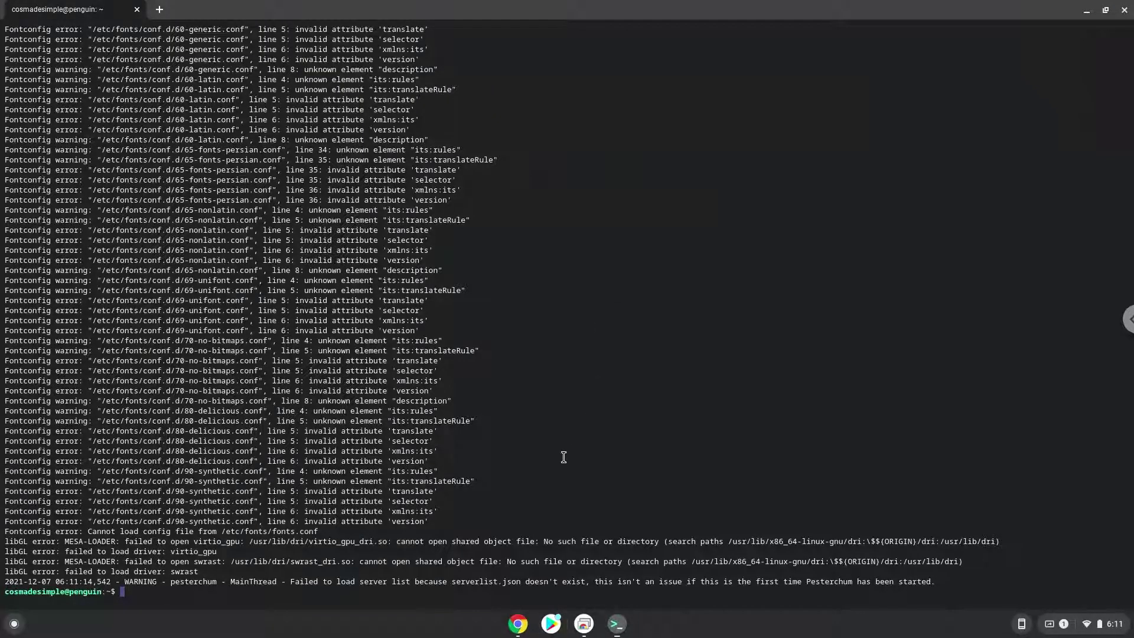
- Copy the 'sudo apt install menulibre' line from the Pesterchum notes in Google Docs
{"action": "left_click", "coordinate": [519, 626]}
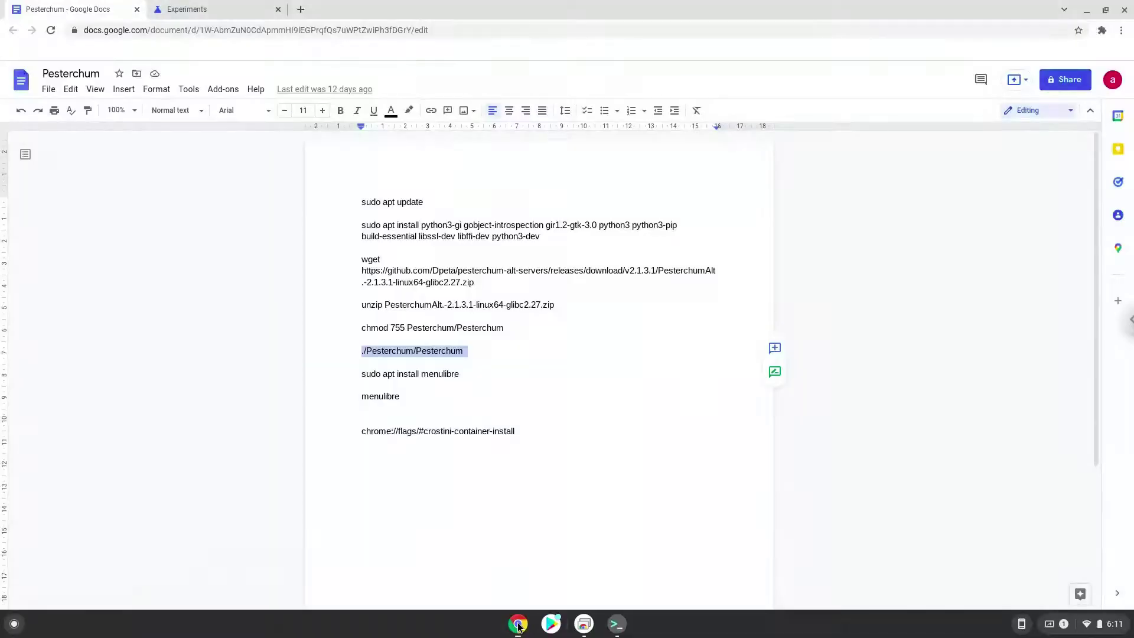
{"action": "triple_click", "coordinate": [416, 375]}
{"action": "right_click", "coordinate": [415, 373]}
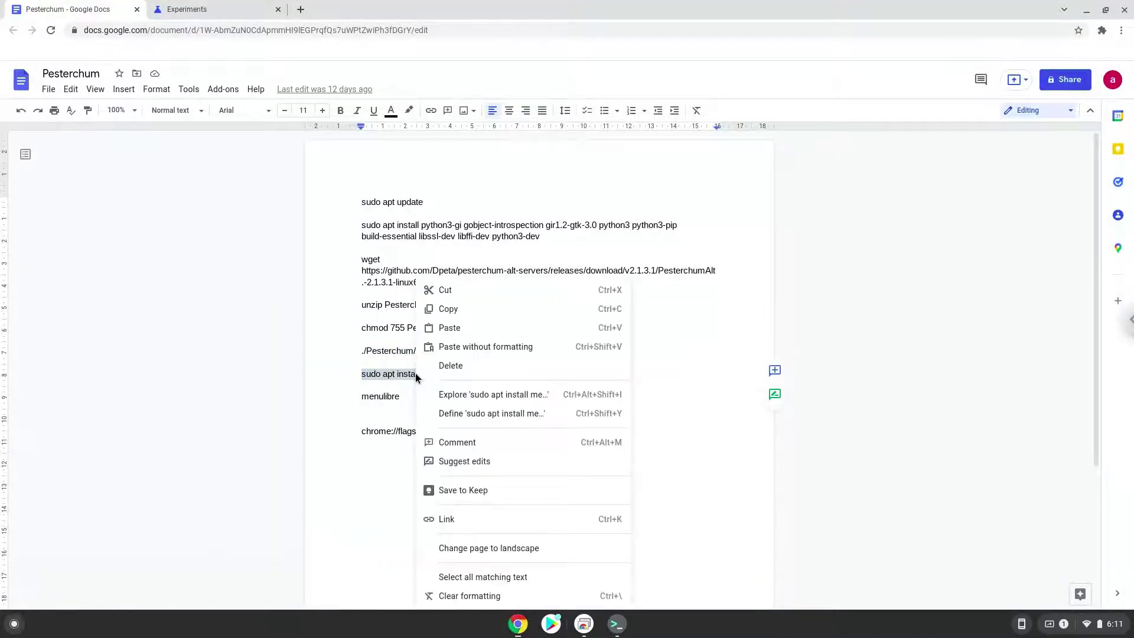
{"action": "left_click", "coordinate": [463, 308]}
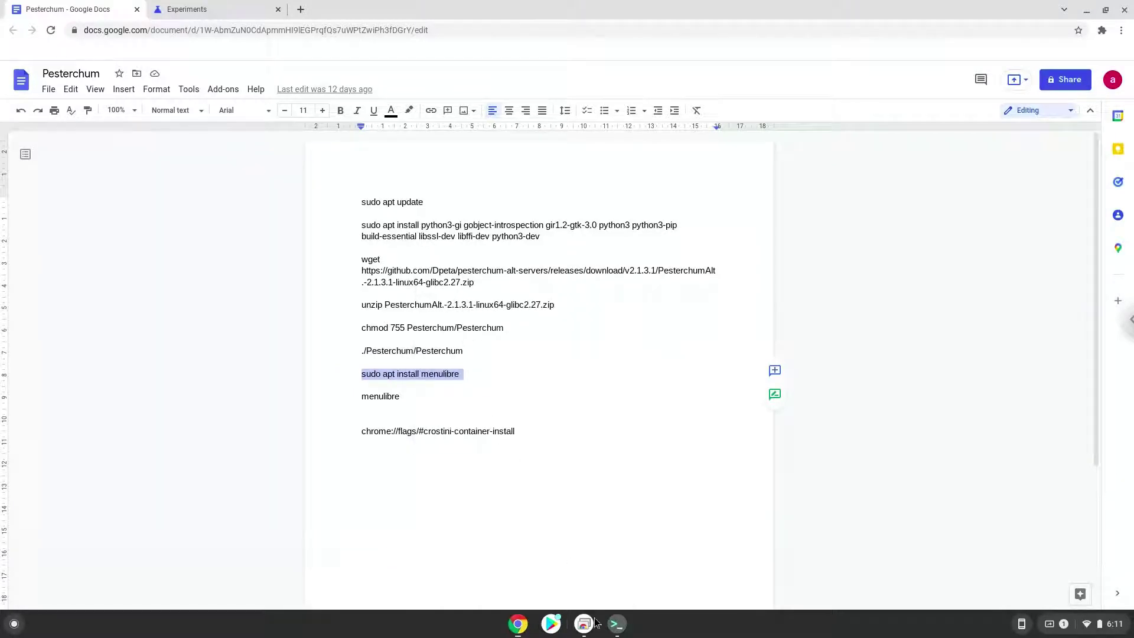
- Run 'sudo apt install menulibre' in Terminal and confirm, installing gnome-menus and python3-psutil too
{"action": "left_click", "coordinate": [616, 624]}
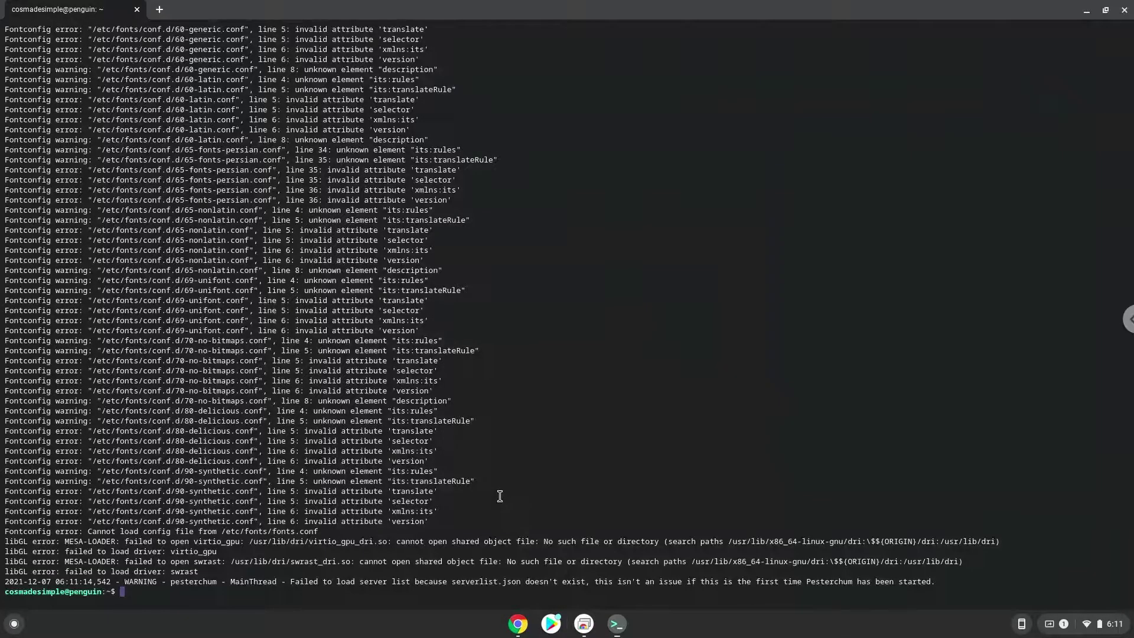
{"action": "key", "text": "ctrl+shift+v"}
{"action": "key", "text": "Return"}
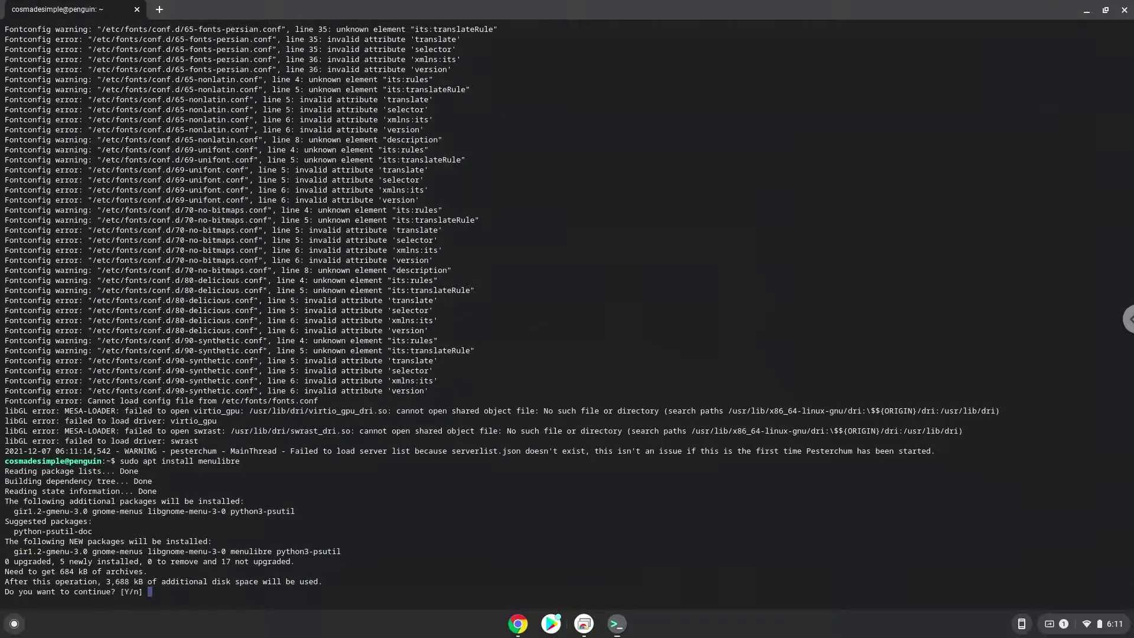
{"action": "key", "text": "Return"}
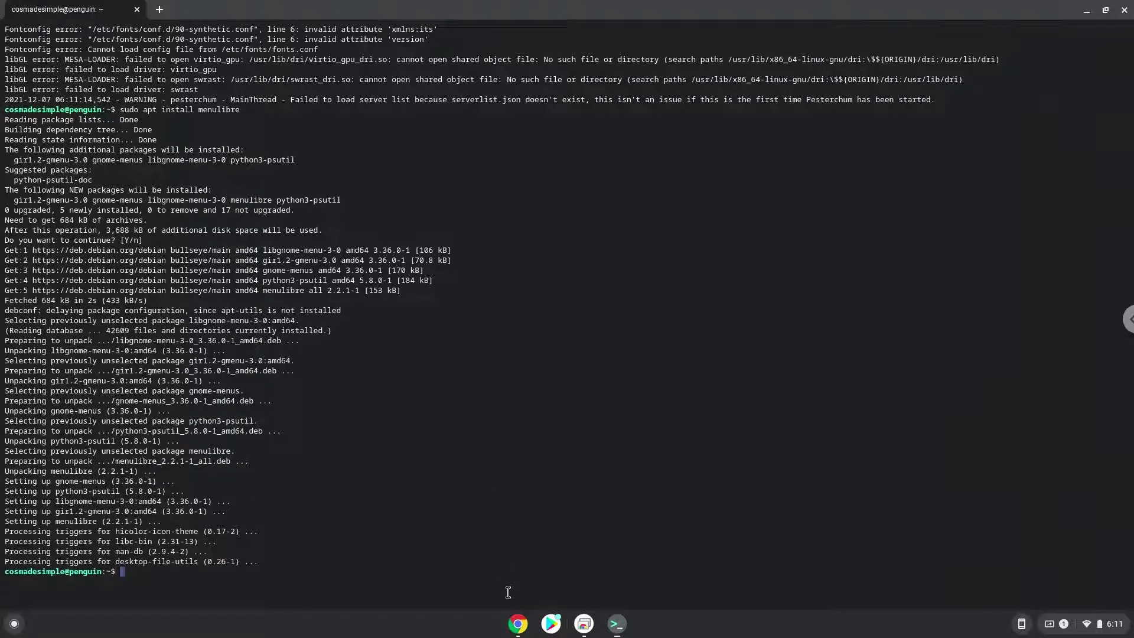
{"action": "left_click", "coordinate": [514, 630]}
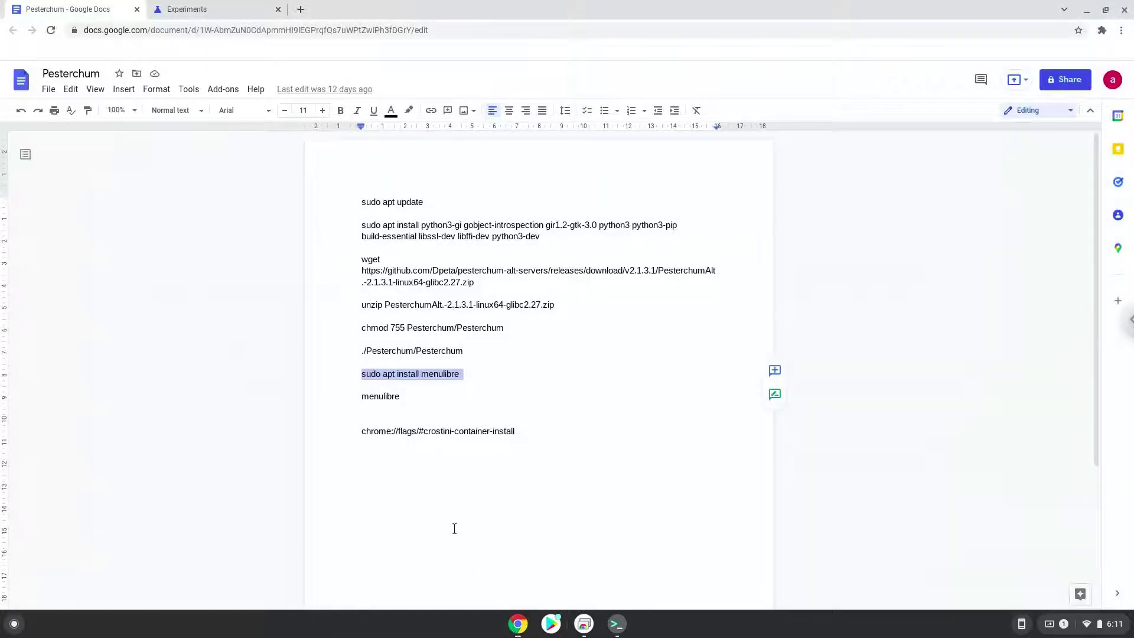
- Copy the 'menulibre' line from the notes, then return to the Linux terminal
{"action": "triple_click", "coordinate": [379, 394]}
{"action": "right_click", "coordinate": [378, 393]}
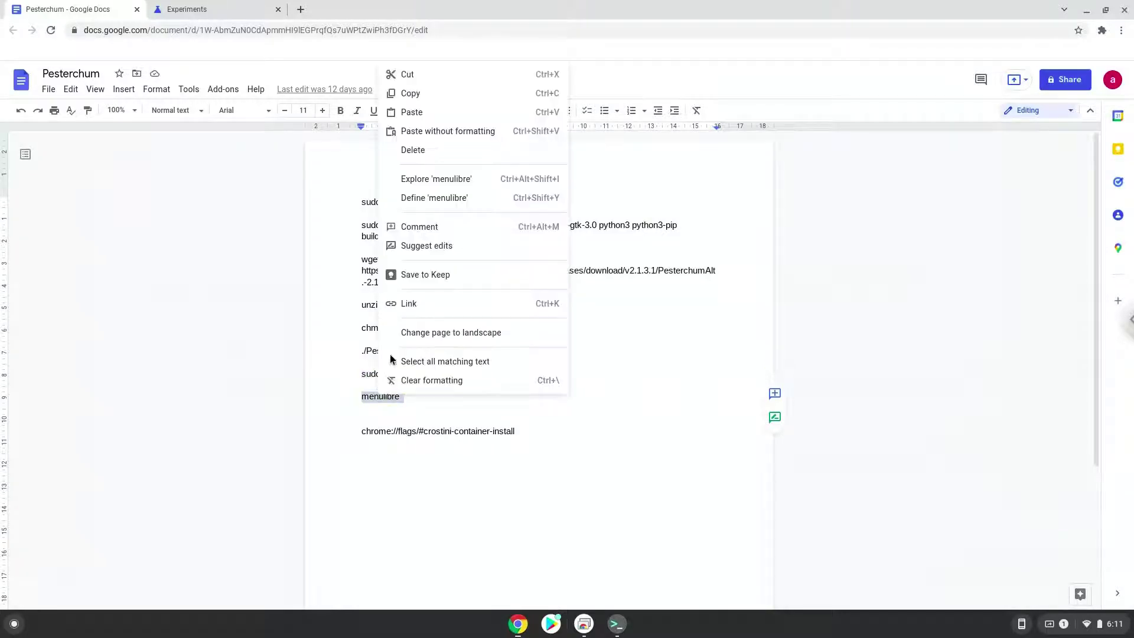
{"action": "left_click", "coordinate": [456, 97]}
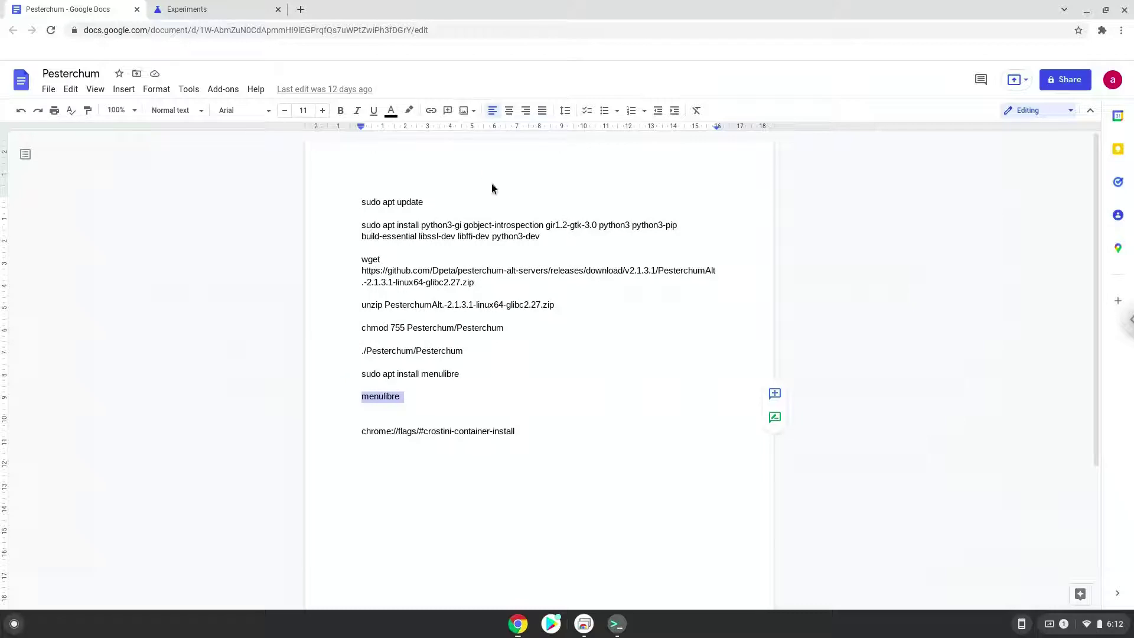
{"action": "left_click", "coordinate": [616, 626]}
- Paste the 'menulibre' command at the terminal prompt
{"action": "right_click", "coordinate": [548, 532]}
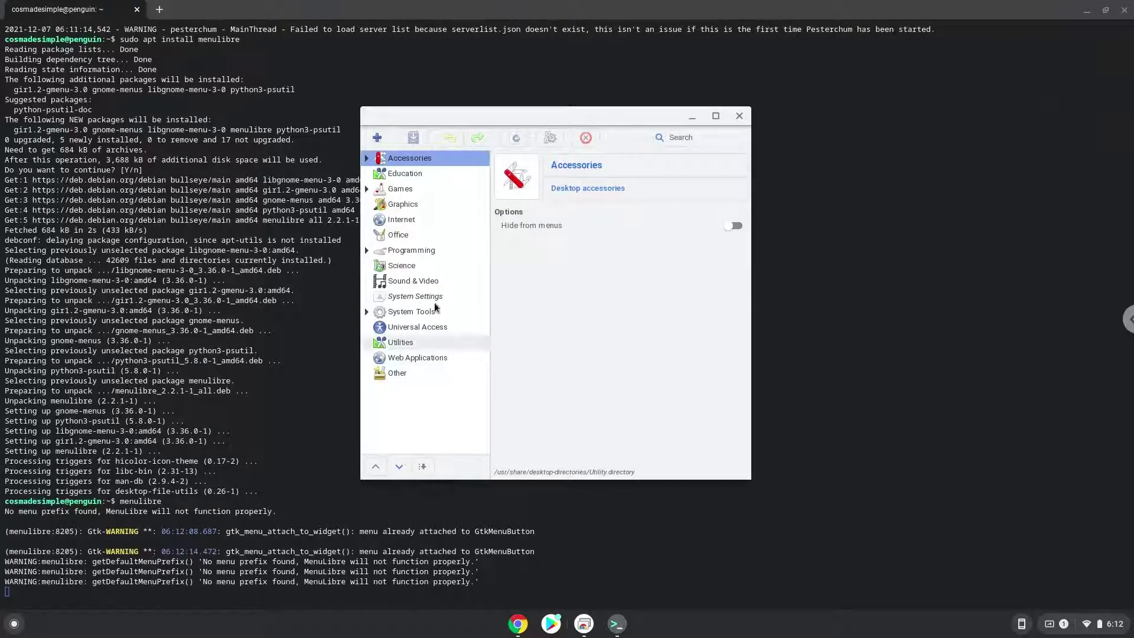
- Add a new launcher named 'Pesterchum' to MenuLibre's Internet category and browse for its command
{"action": "left_click", "coordinate": [403, 220]}
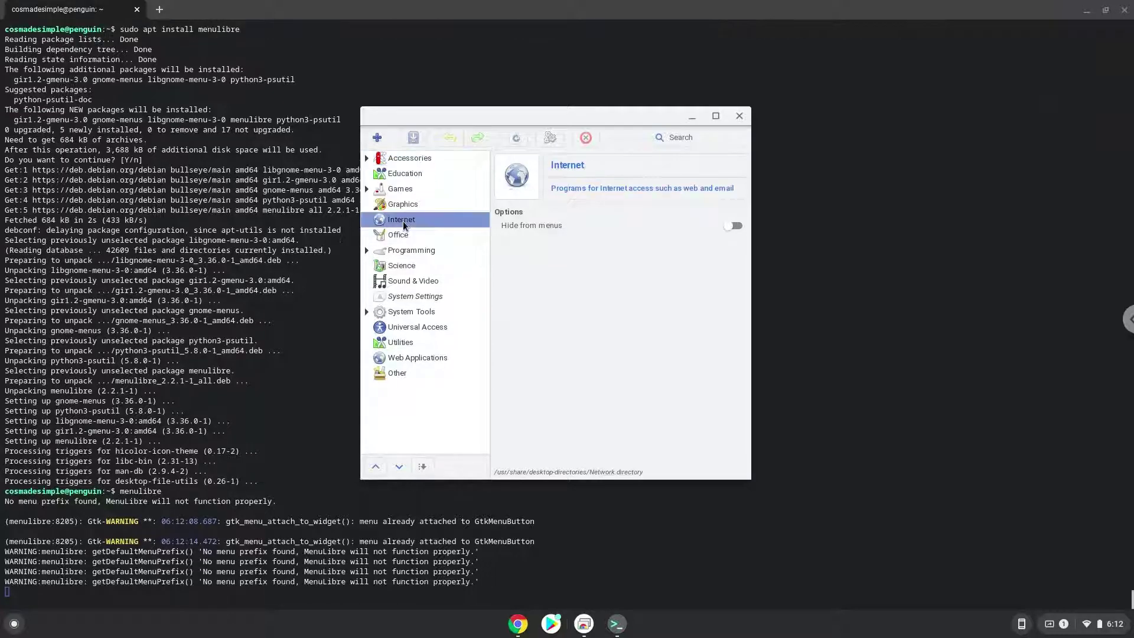
{"action": "left_click", "coordinate": [378, 139]}
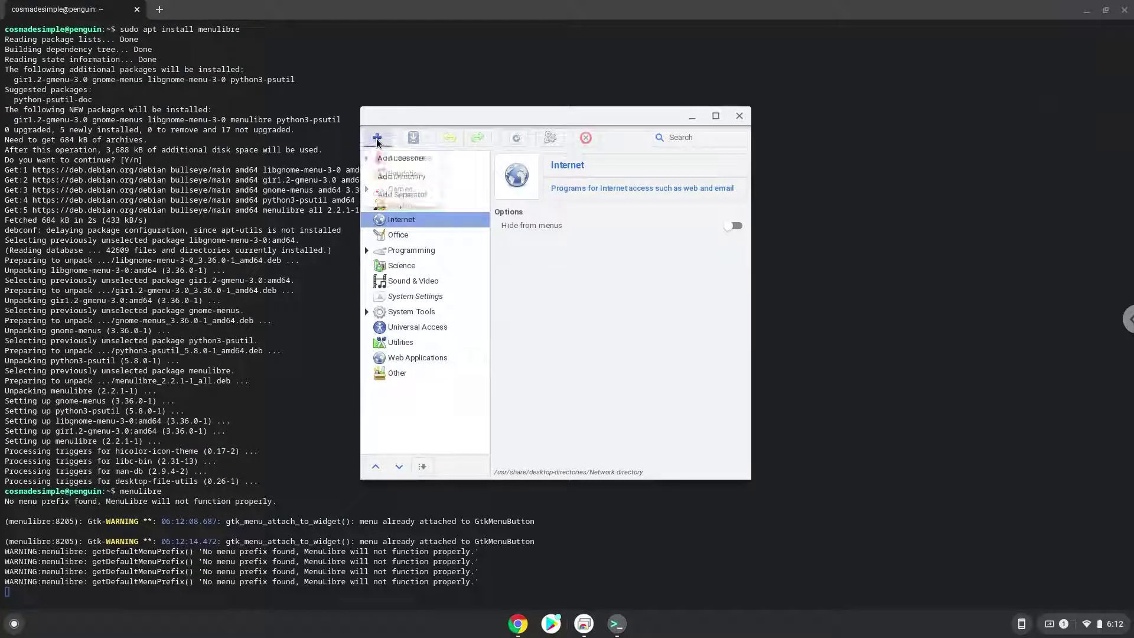
{"action": "left_click", "coordinate": [387, 159]}
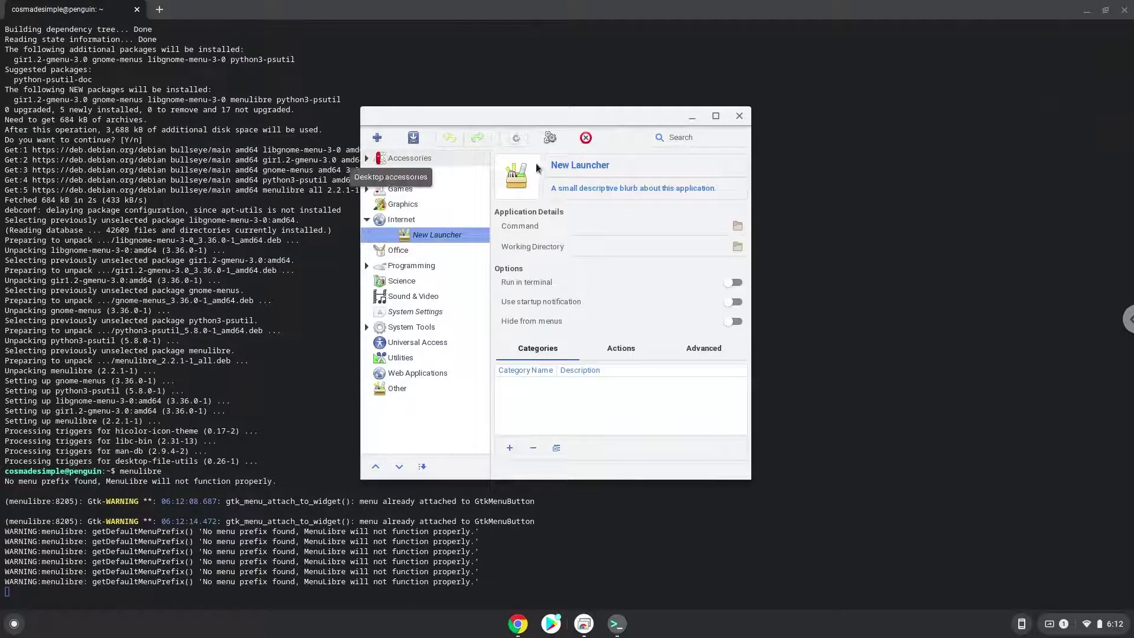
{"action": "left_click", "coordinate": [555, 166]}
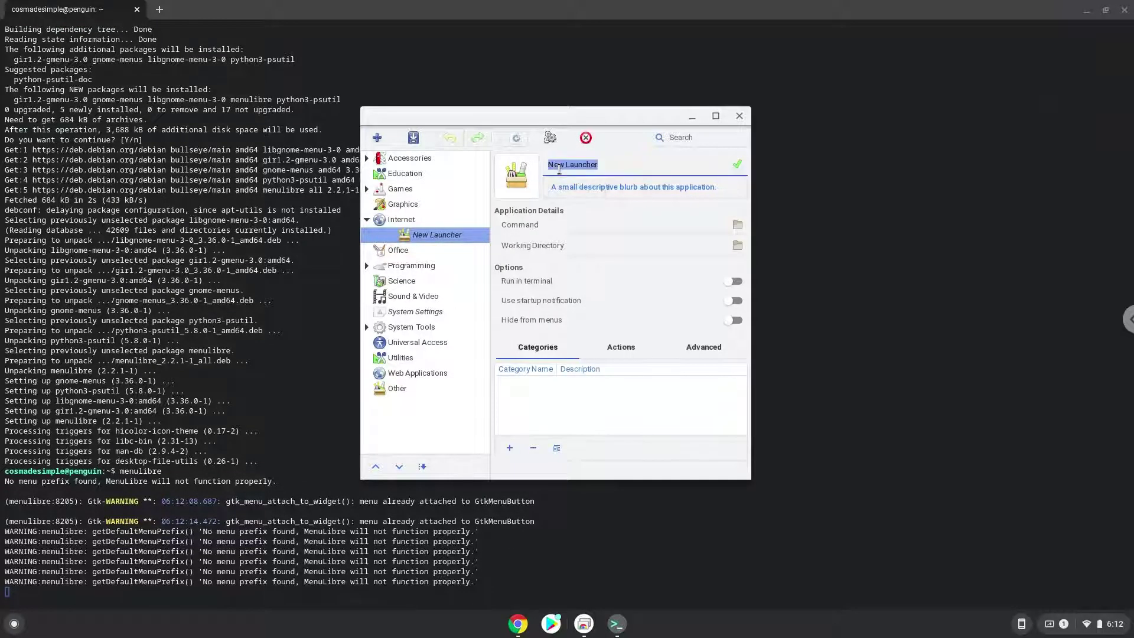
{"action": "type", "text": "Pes"}
{"action": "type", "text": "terch"}
{"action": "type", "text": "um"}
{"action": "left_click", "coordinate": [738, 164]}
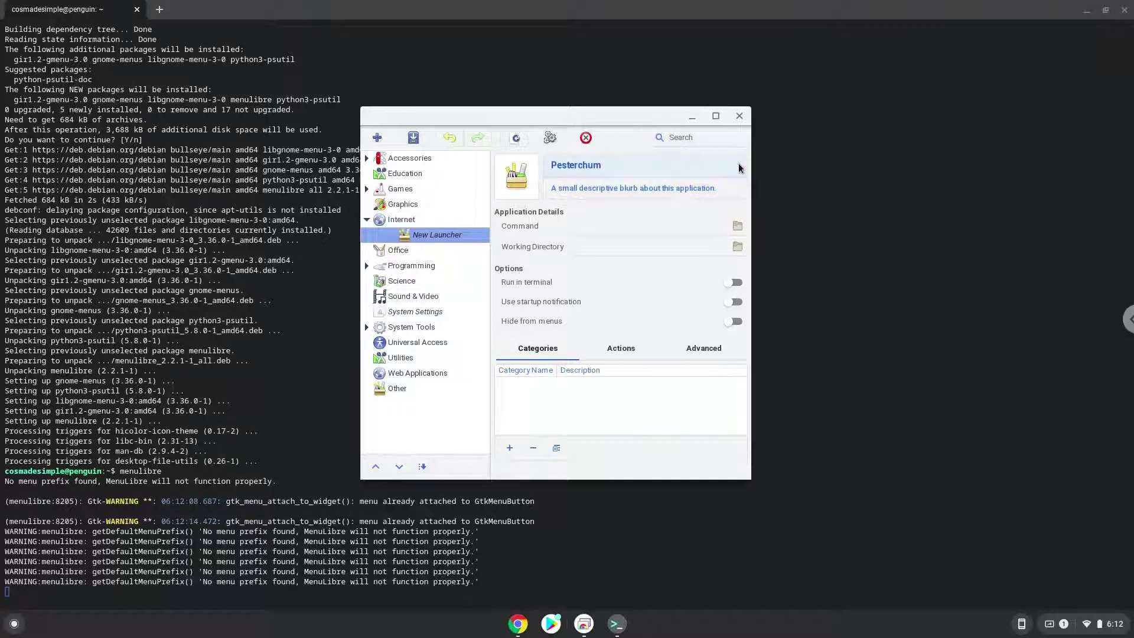
{"action": "left_click", "coordinate": [738, 227]}
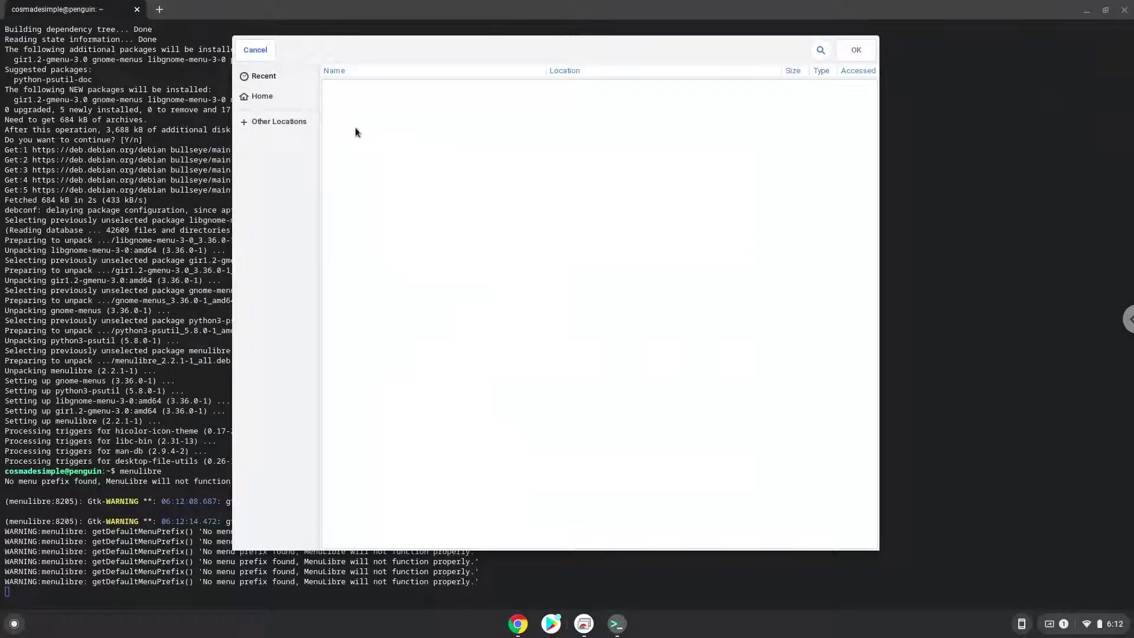
- Set the launcher command to /home/cosmadesimple/Pesterchum/Pesterchum using the file chooser
{"action": "left_click", "coordinate": [268, 98]}
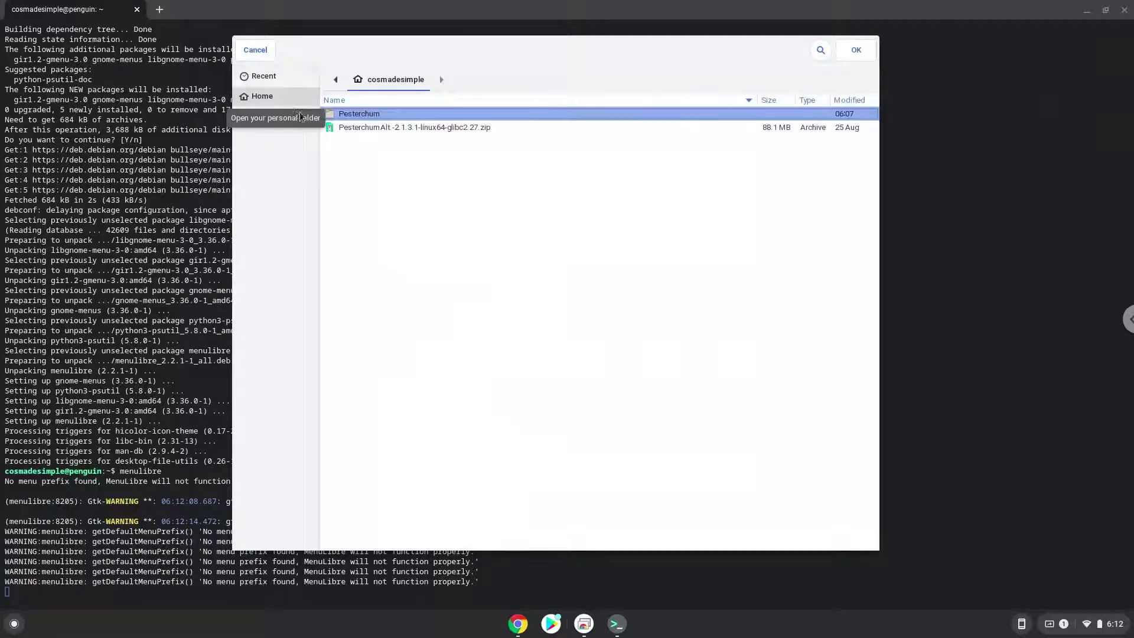
{"action": "double_click", "coordinate": [355, 116]}
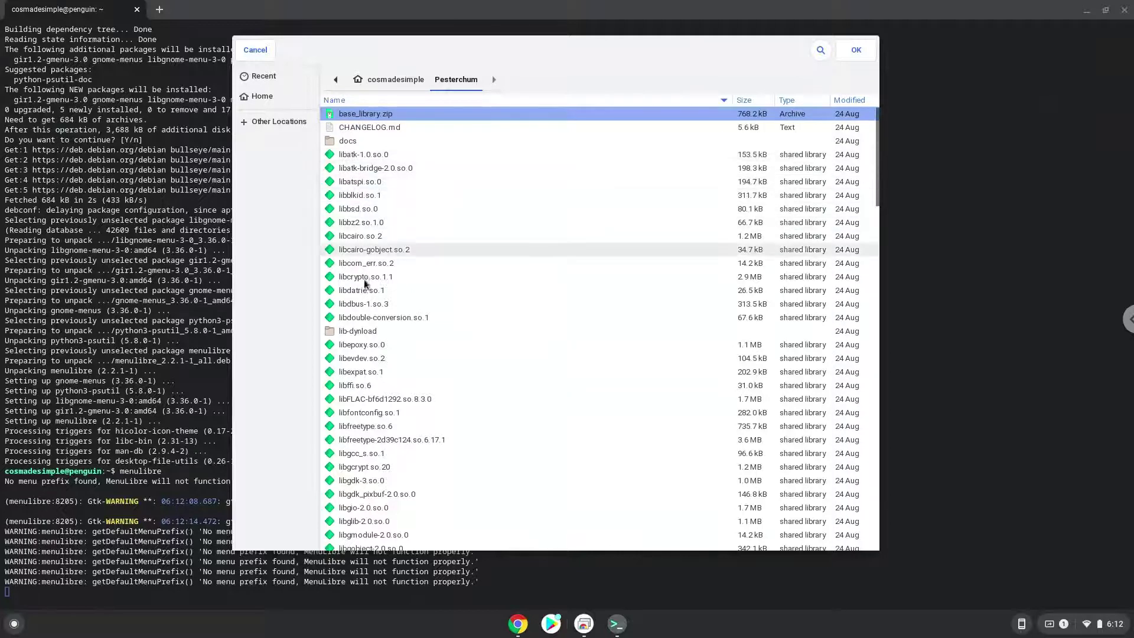
{"action": "scroll", "coordinate": [364, 287], "scroll_direction": "down", "scroll_amount": 2}
{"action": "scroll", "coordinate": [364, 288], "scroll_direction": "down", "scroll_amount": 5}
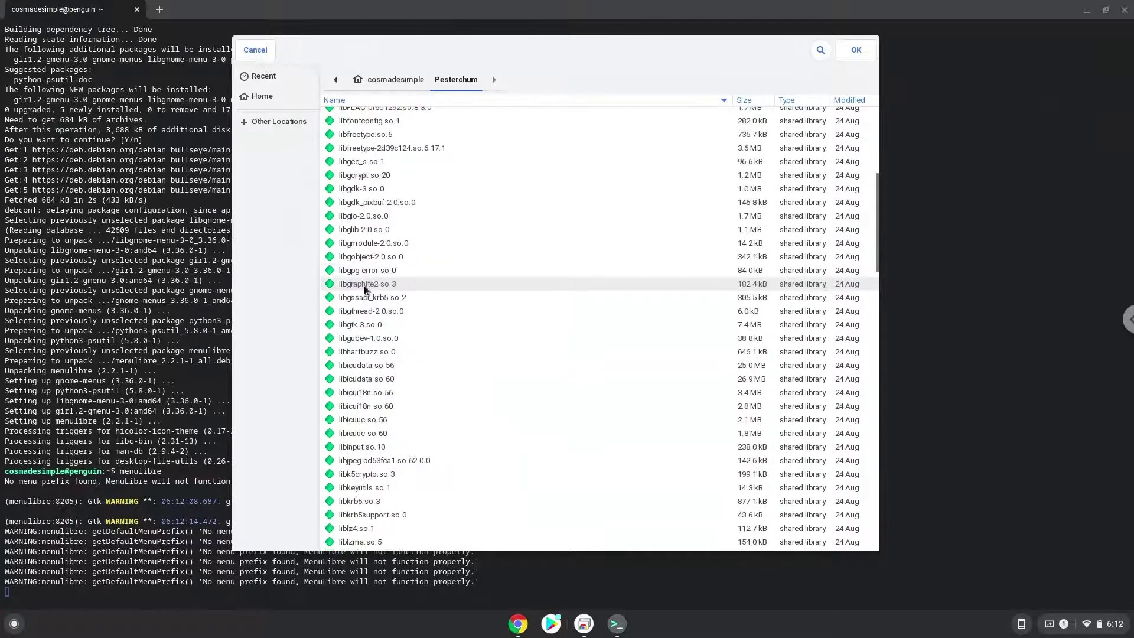
{"action": "scroll", "coordinate": [365, 287], "scroll_direction": "down", "scroll_amount": 3}
{"action": "scroll", "coordinate": [365, 288], "scroll_direction": "down", "scroll_amount": 3}
{"action": "scroll", "coordinate": [364, 287], "scroll_direction": "down", "scroll_amount": 3}
{"action": "scroll", "coordinate": [364, 288], "scroll_direction": "down", "scroll_amount": 3}
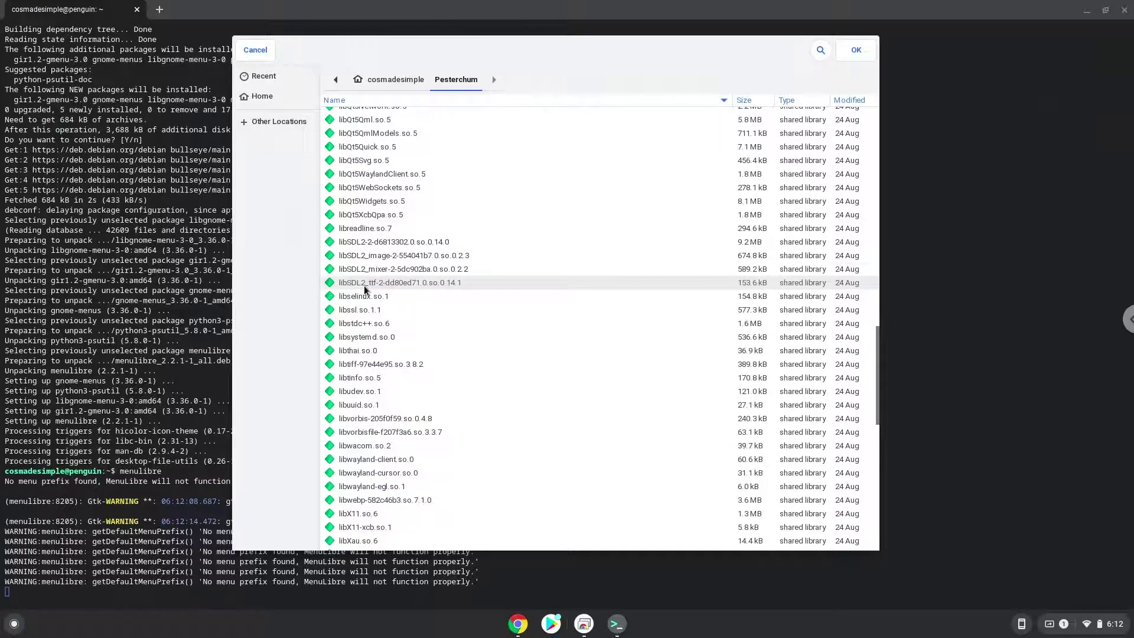
{"action": "scroll", "coordinate": [364, 288], "scroll_direction": "down", "scroll_amount": 3}
{"action": "scroll", "coordinate": [364, 289], "scroll_direction": "down", "scroll_amount": 3}
{"action": "scroll", "coordinate": [364, 288], "scroll_direction": "down", "scroll_amount": 3}
{"action": "scroll", "coordinate": [365, 288], "scroll_direction": "down", "scroll_amount": 2}
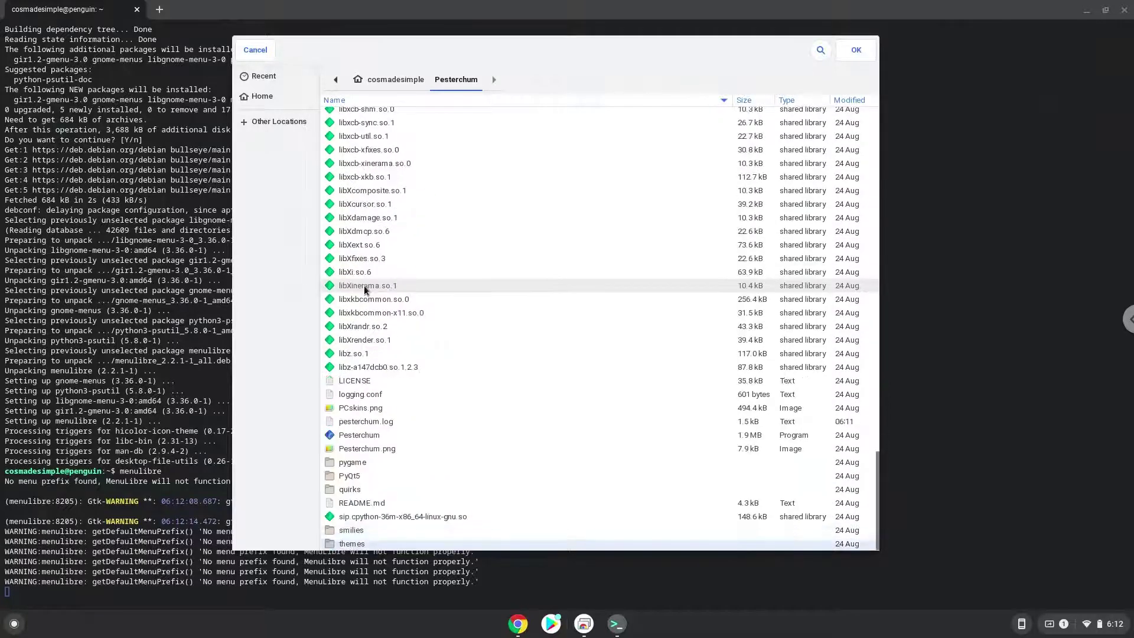
{"action": "left_click", "coordinate": [356, 437]}
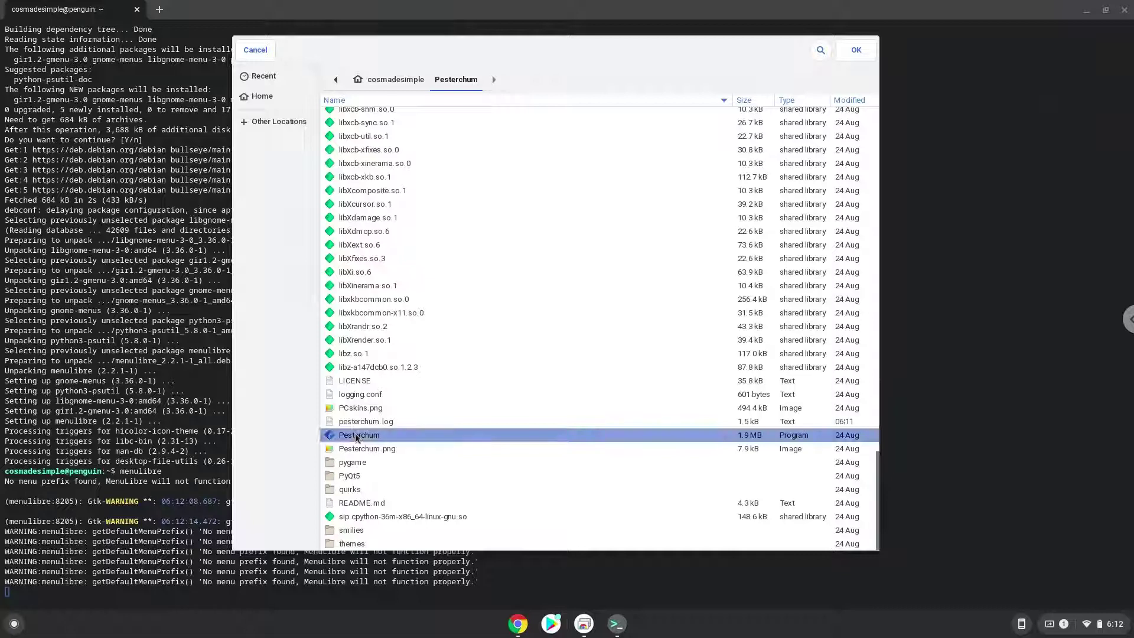
{"action": "double_click", "coordinate": [356, 436]}
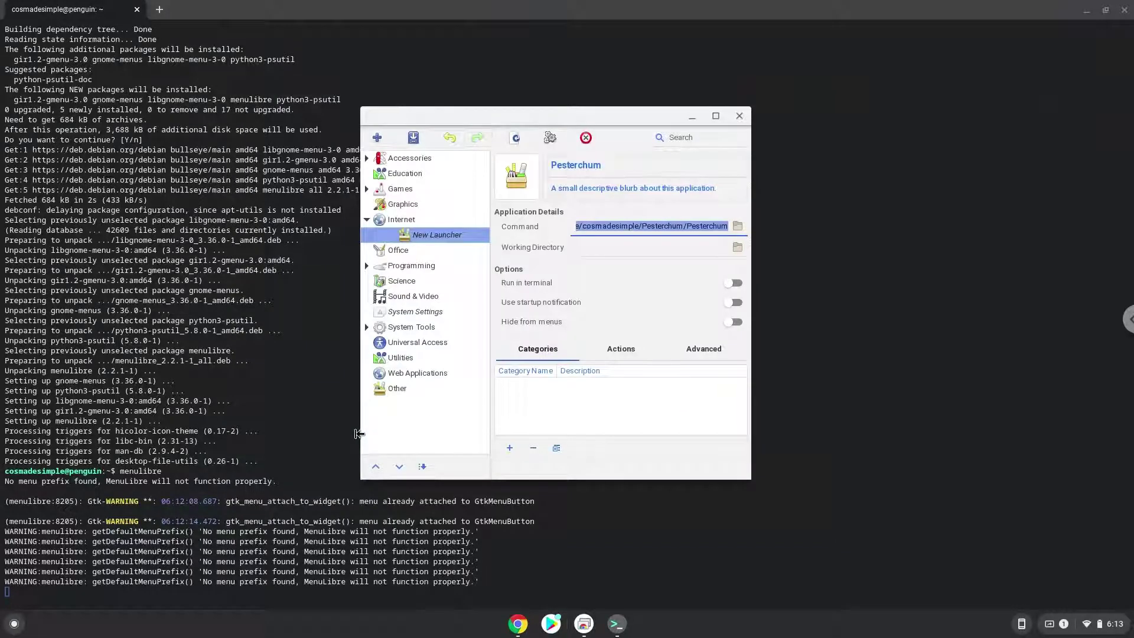
- Save the launcher as menulibre-pesterchum.desktop, then close MenuLibre and the Terminal window
{"action": "left_click", "coordinate": [413, 139]}
{"action": "left_click", "coordinate": [416, 138]}
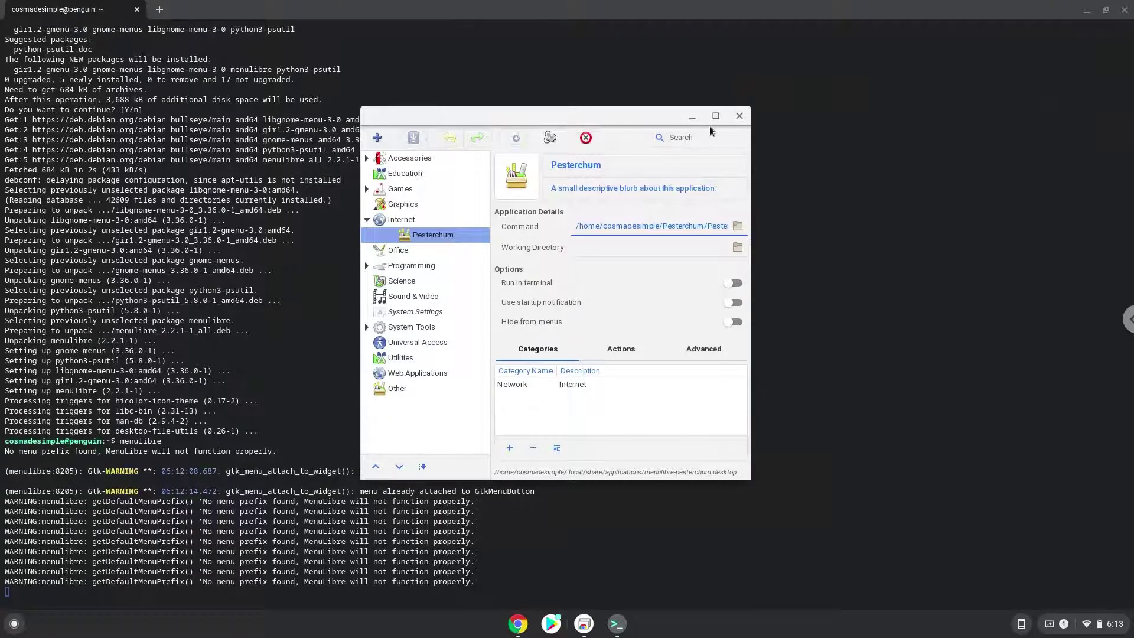
{"action": "left_click", "coordinate": [740, 118]}
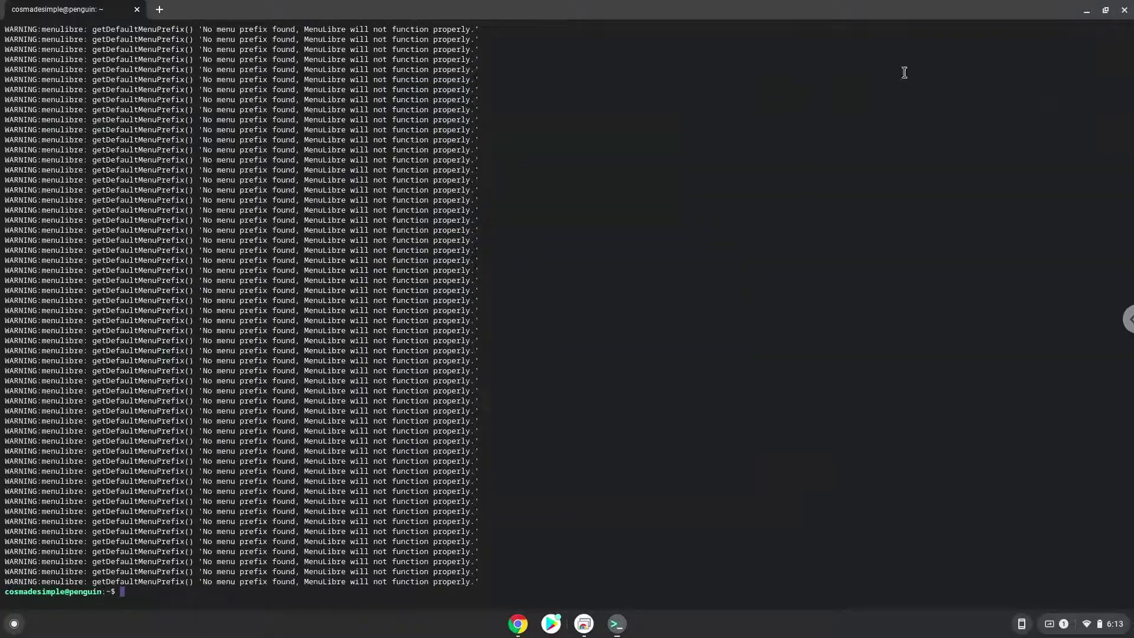
{"action": "left_click", "coordinate": [1124, 10]}
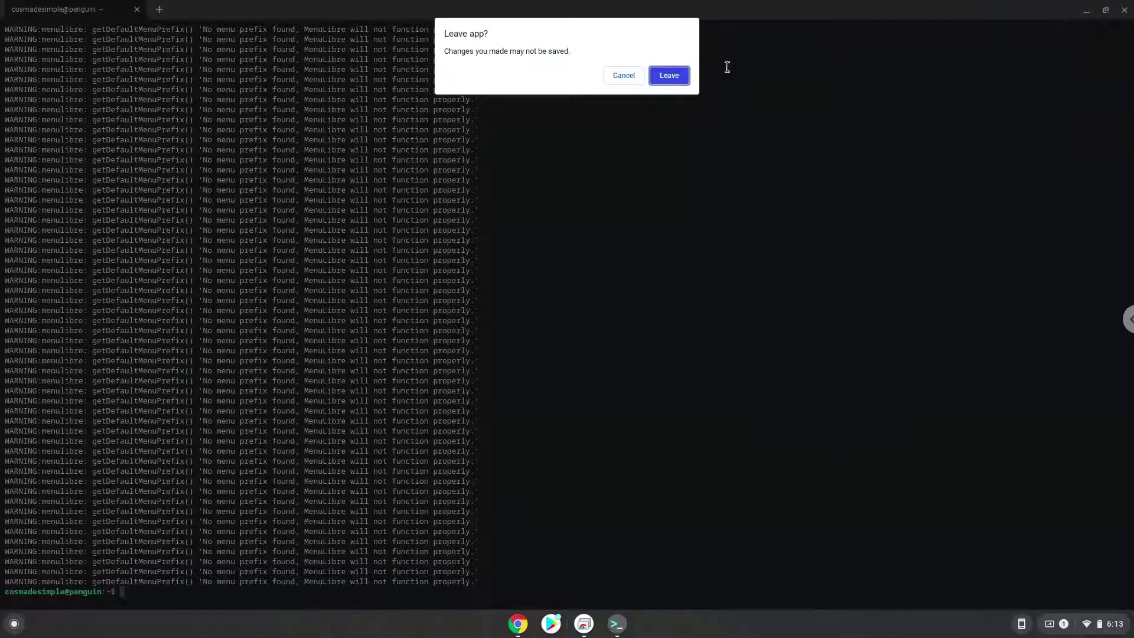
- Leave Terminal, launch Pesterchum from the launcher's Linux apps folder, and close the Google Docs window
{"action": "left_click", "coordinate": [673, 75]}
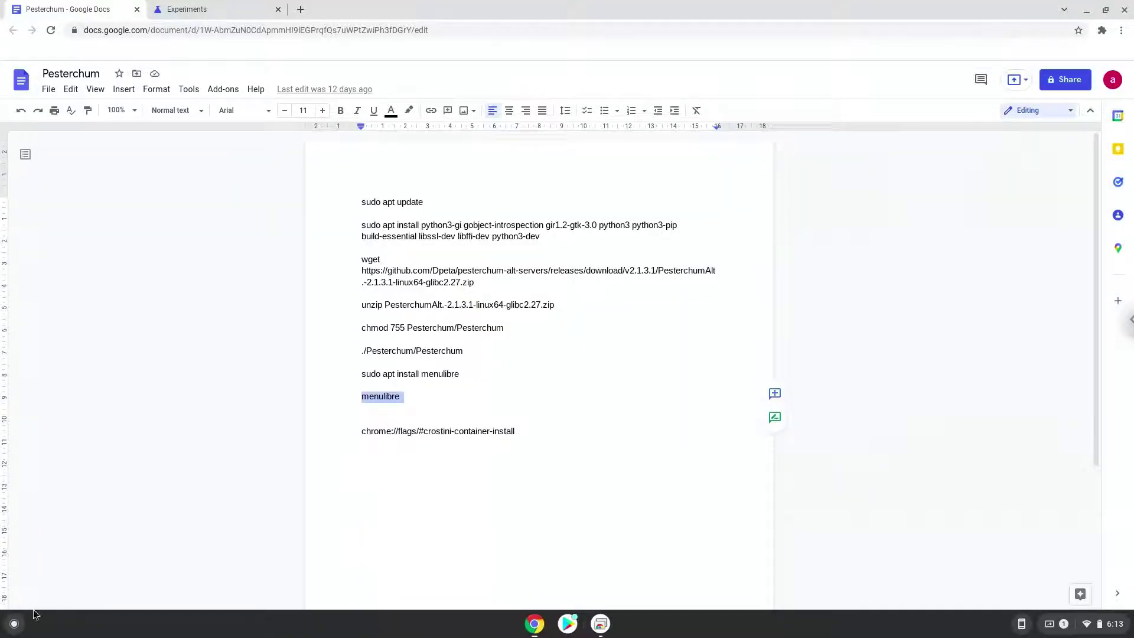
{"action": "left_click", "coordinate": [15, 624]}
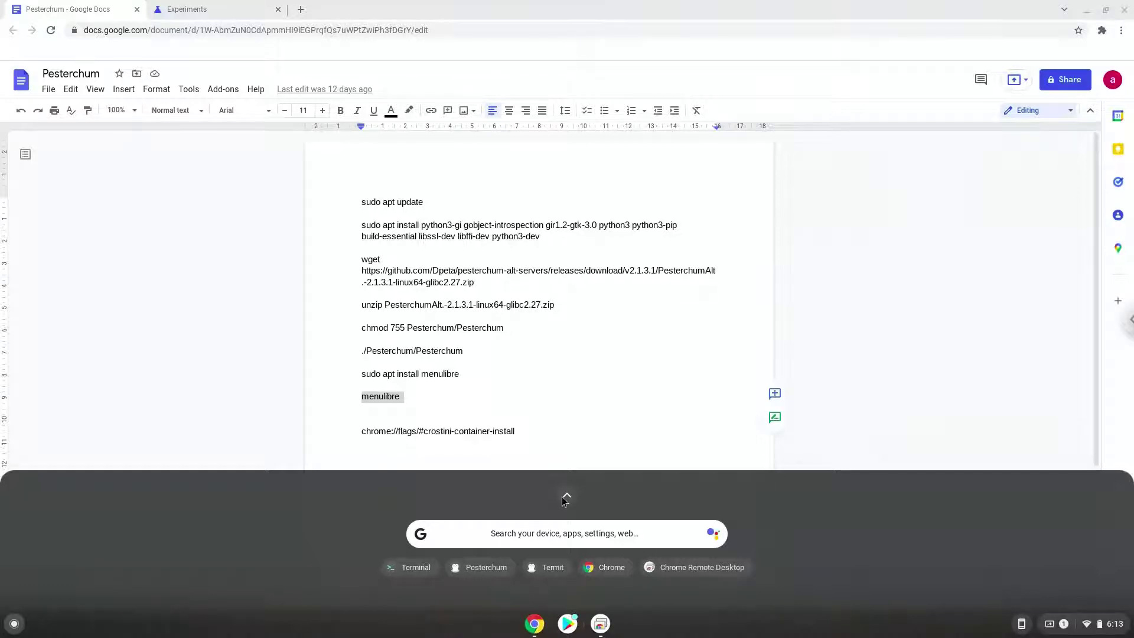
{"action": "left_click", "coordinate": [564, 495]}
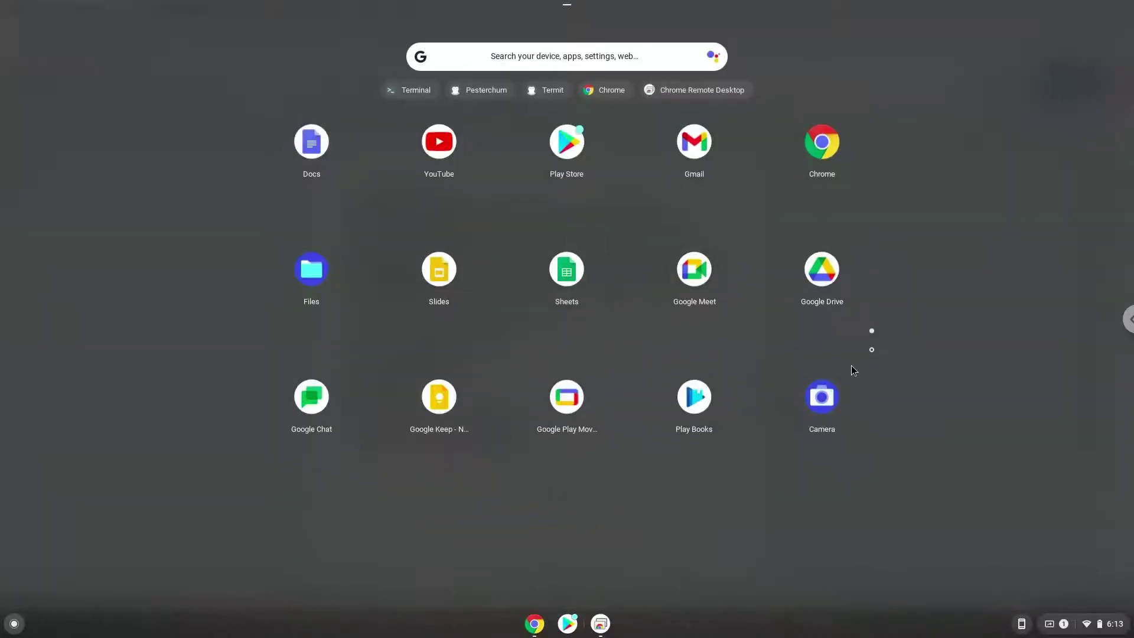
{"action": "left_click", "coordinate": [872, 348]}
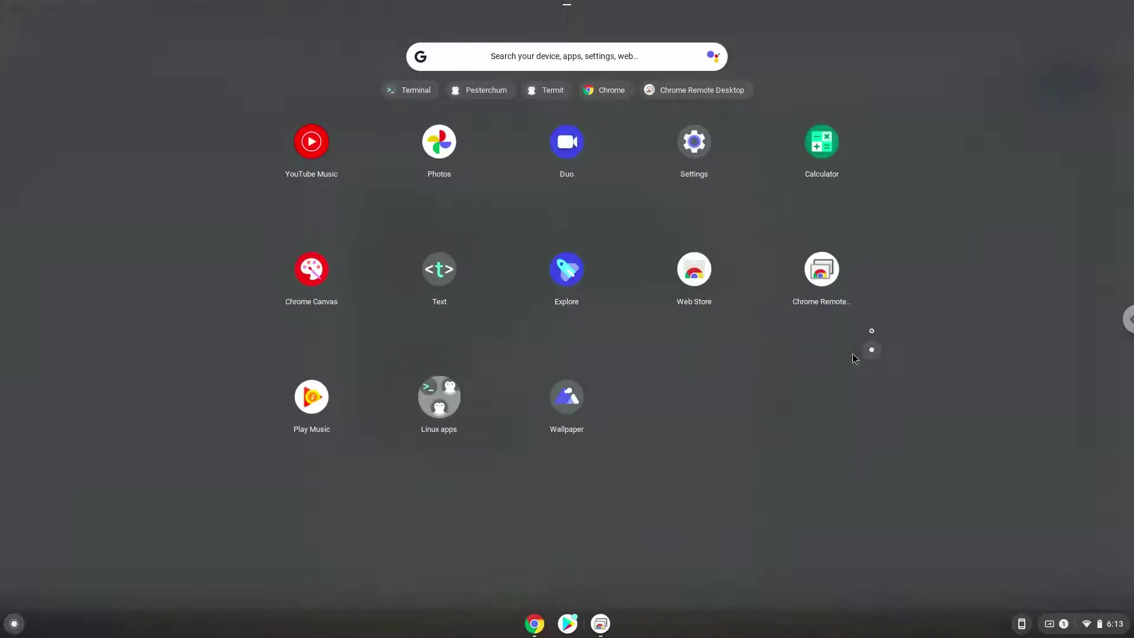
{"action": "left_click", "coordinate": [451, 401]}
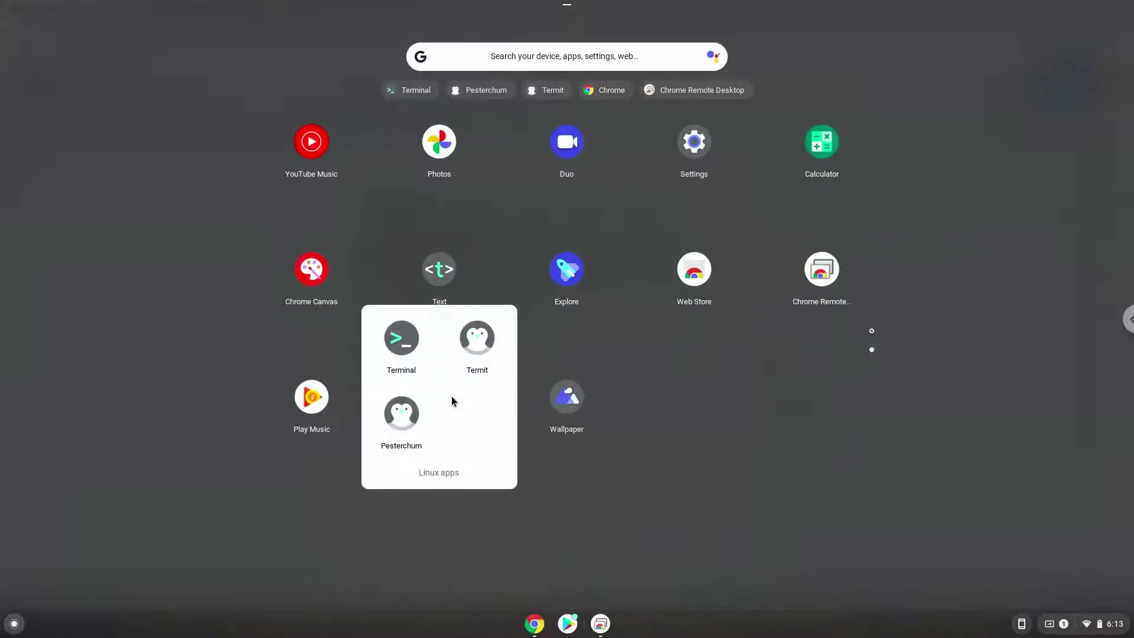
{"action": "left_click", "coordinate": [405, 419]}
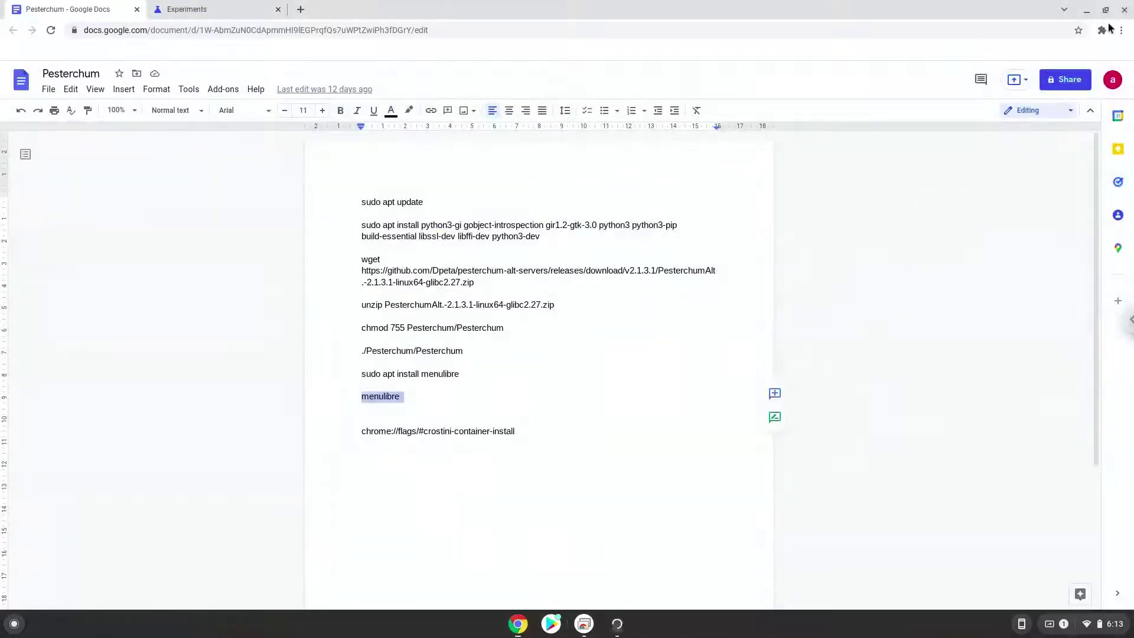
{"action": "left_click", "coordinate": [1123, 11]}
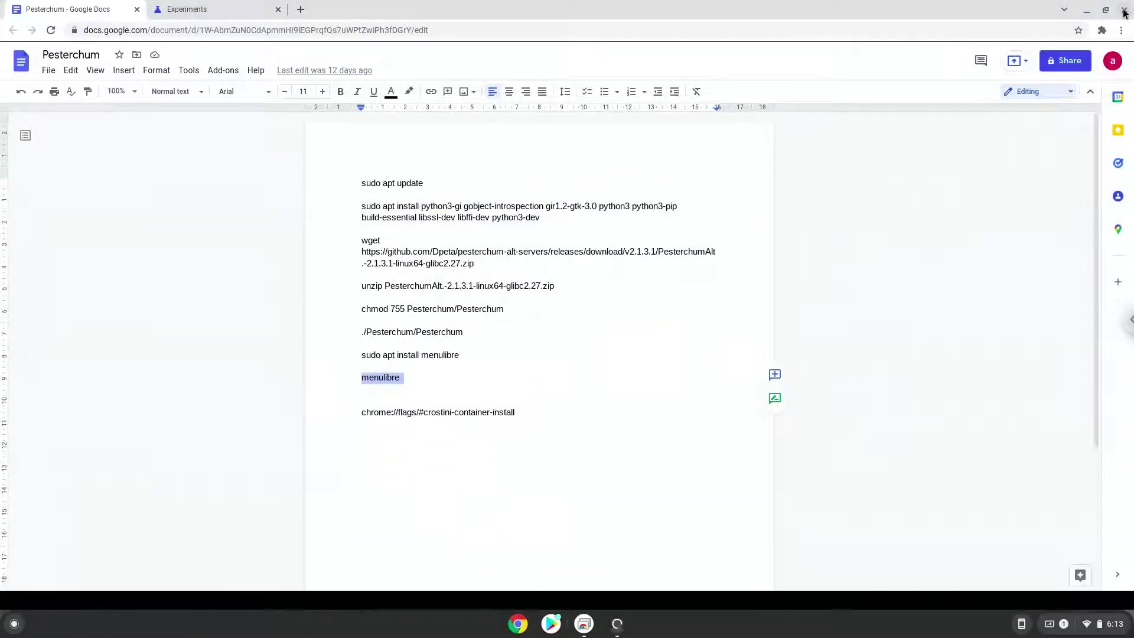